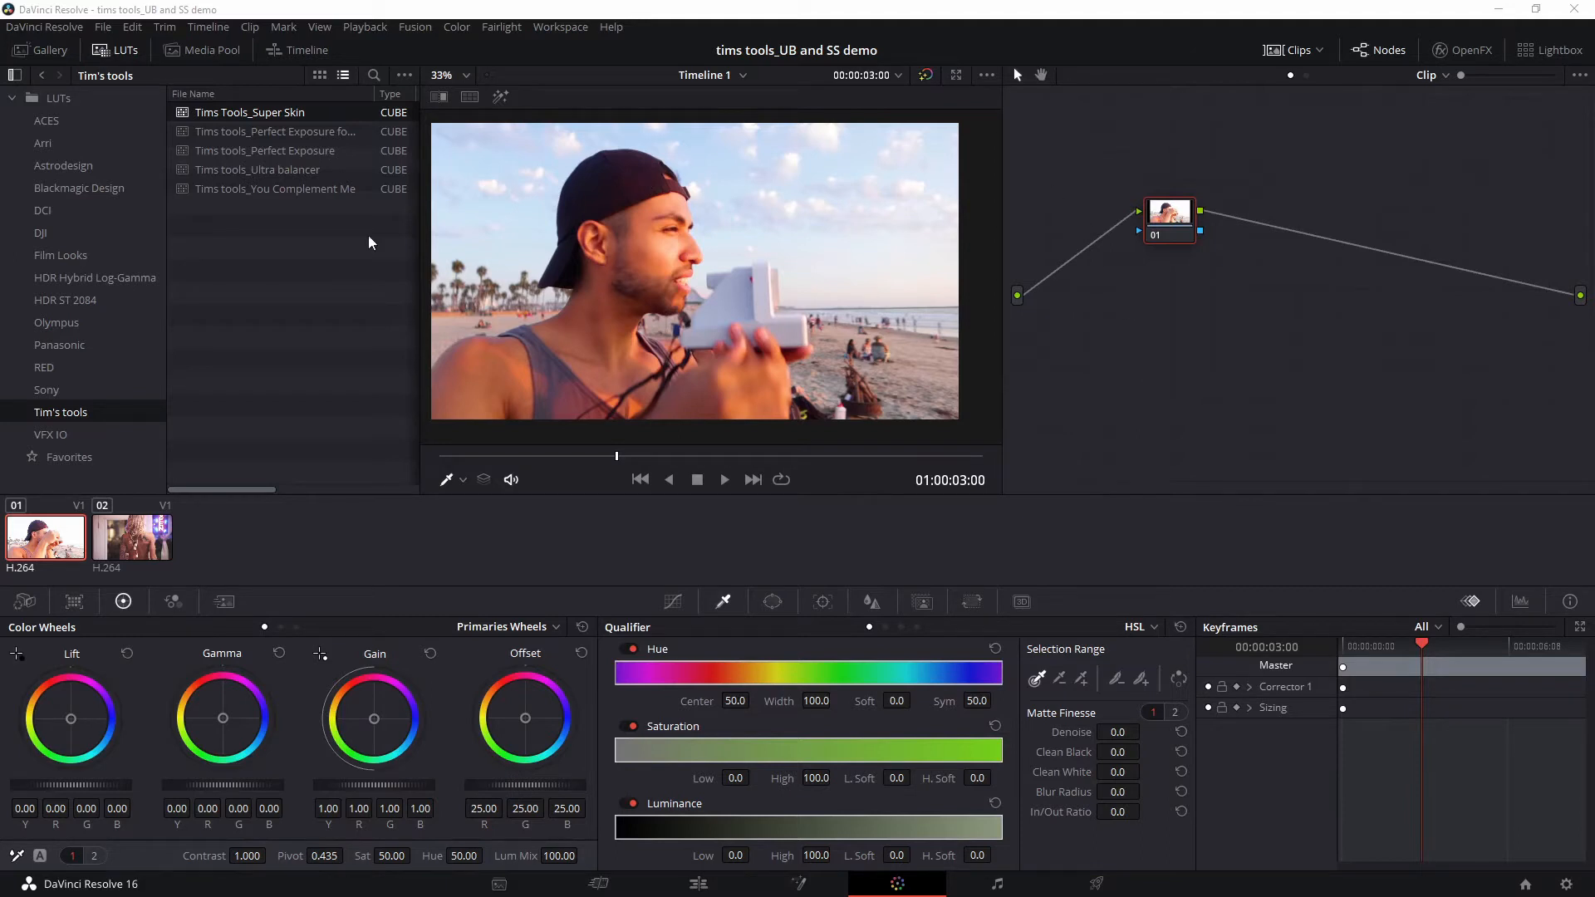
Preview both timeline clips and scrub through the beach clip to frame 01:00:03:02
{"action": "left_click", "coordinate": [117, 540]}
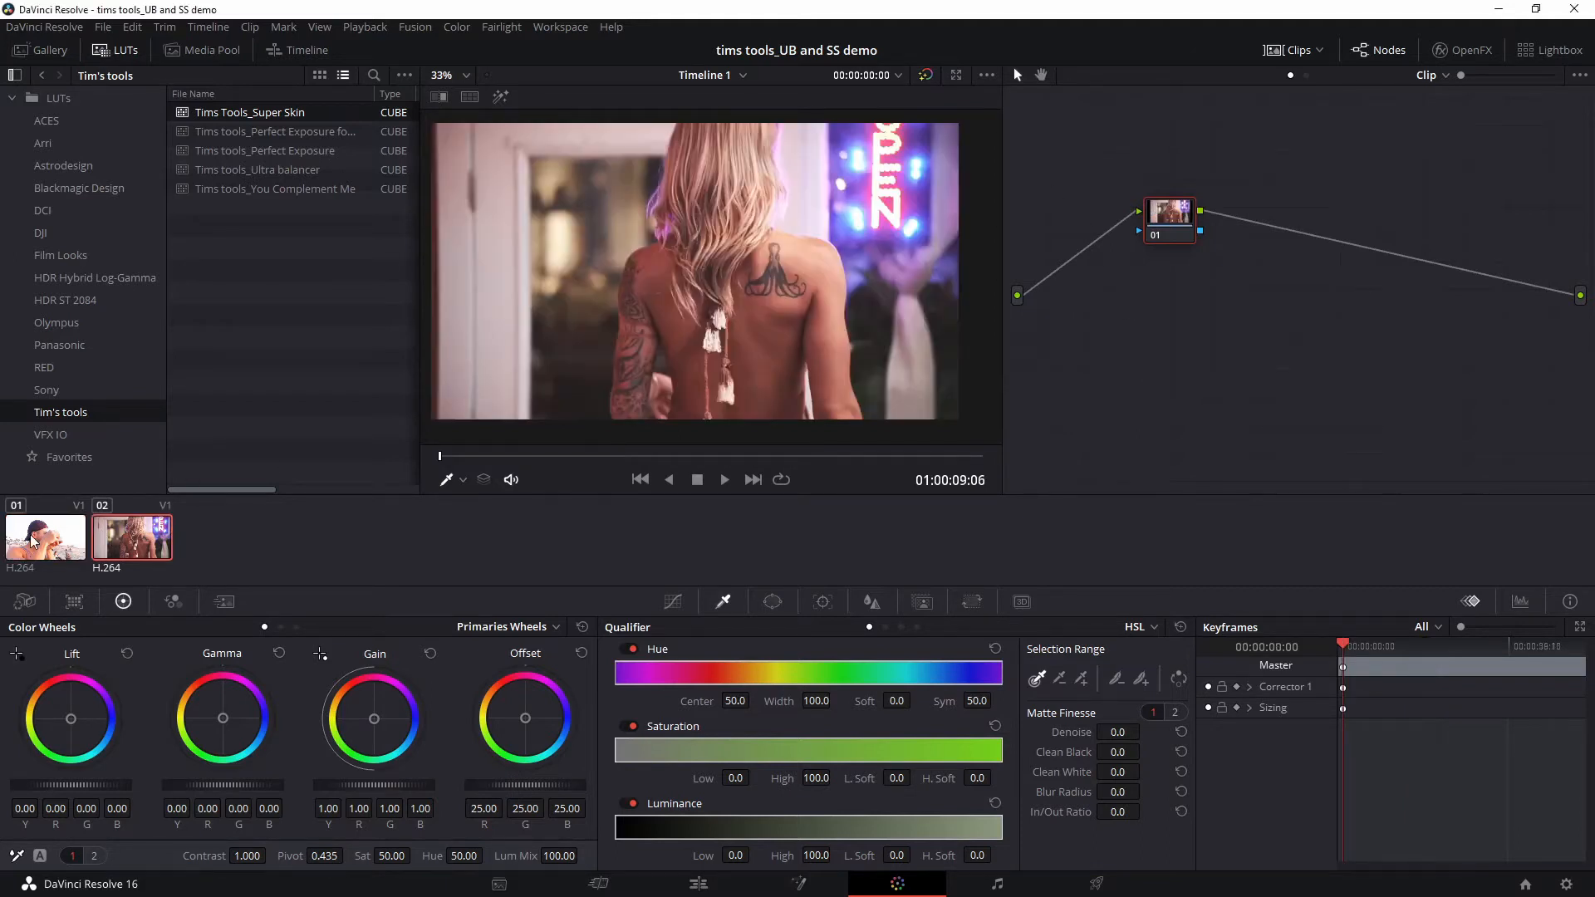
{"action": "left_click", "coordinate": [33, 541]}
{"action": "left_click_drag", "start_coordinate": [573, 457], "coordinate": [520, 471]}
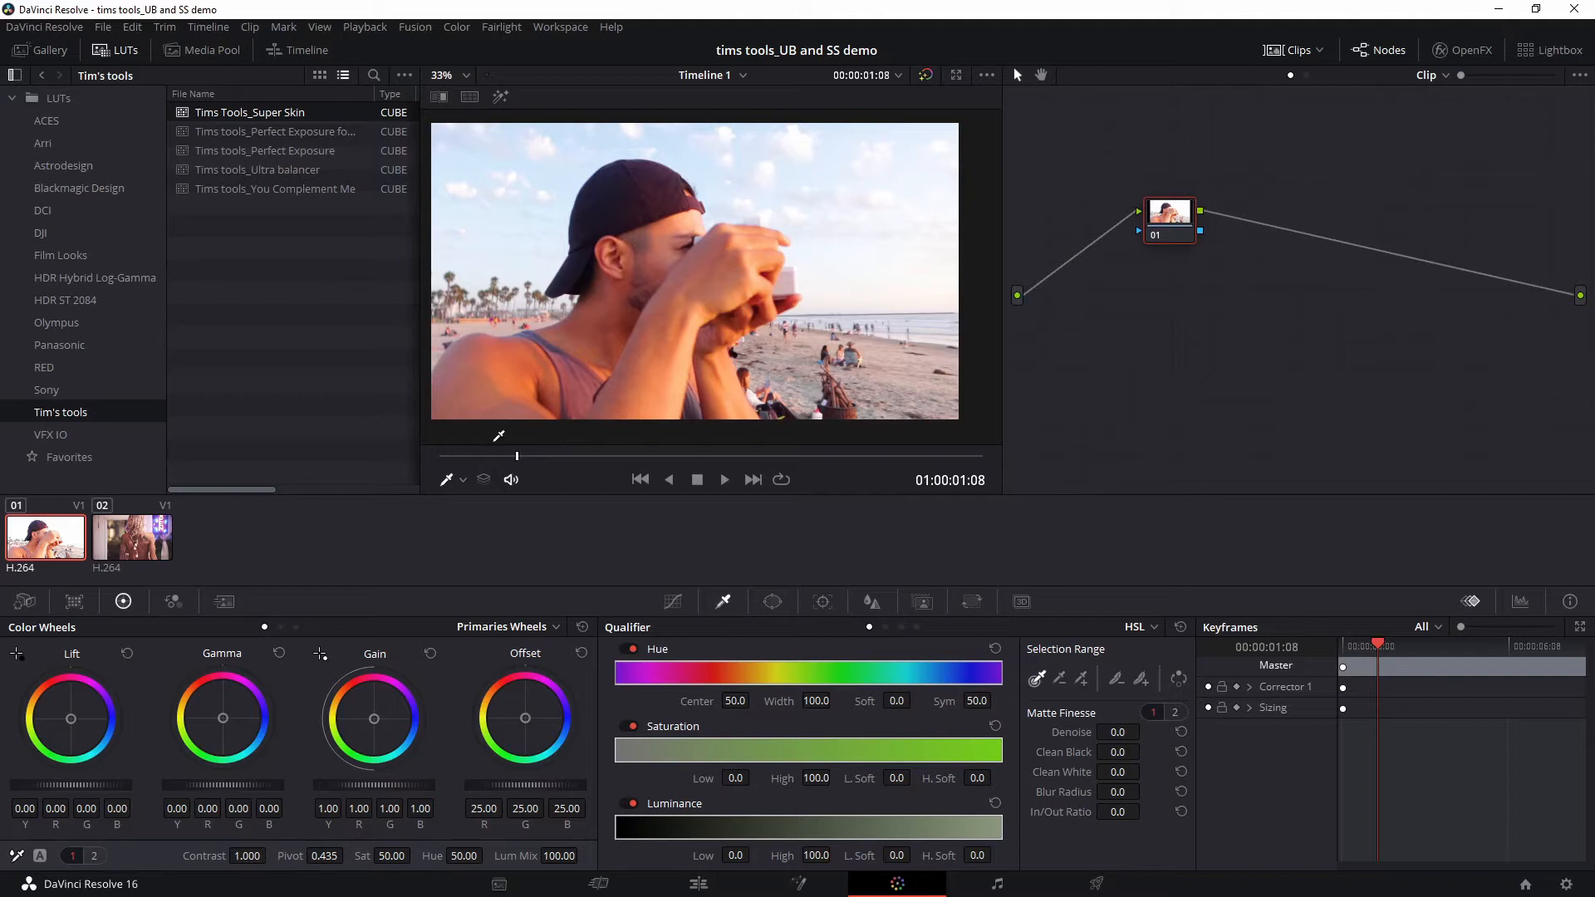
{"action": "left_click_drag", "start_coordinate": [1184, 212], "coordinate": [1149, 235]}
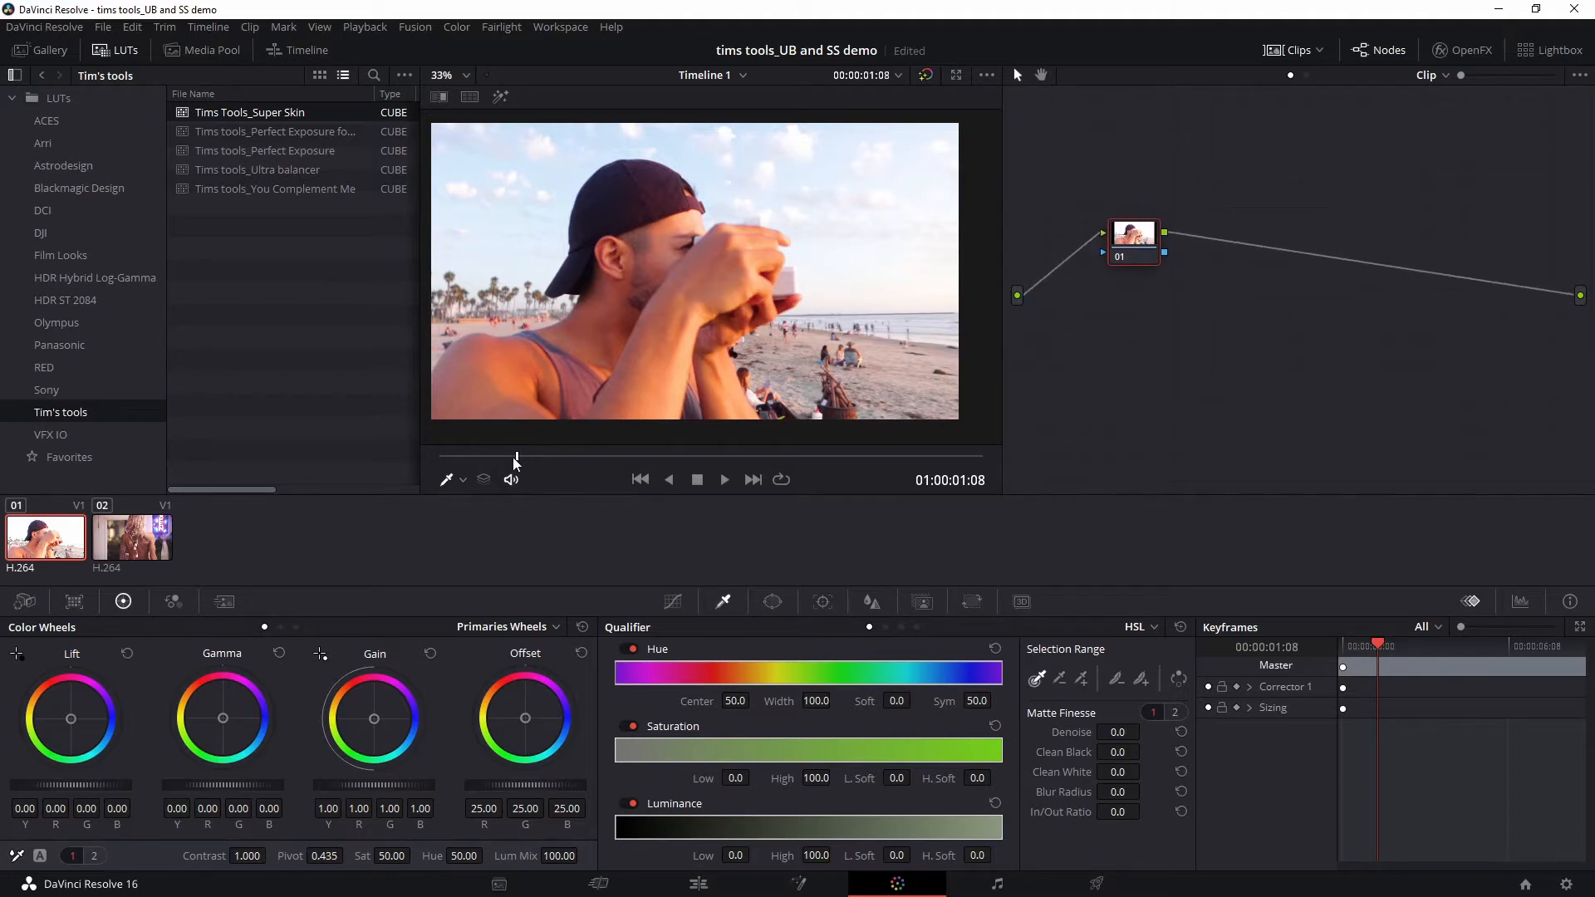
{"action": "left_click_drag", "start_coordinate": [518, 457], "coordinate": [613, 456]}
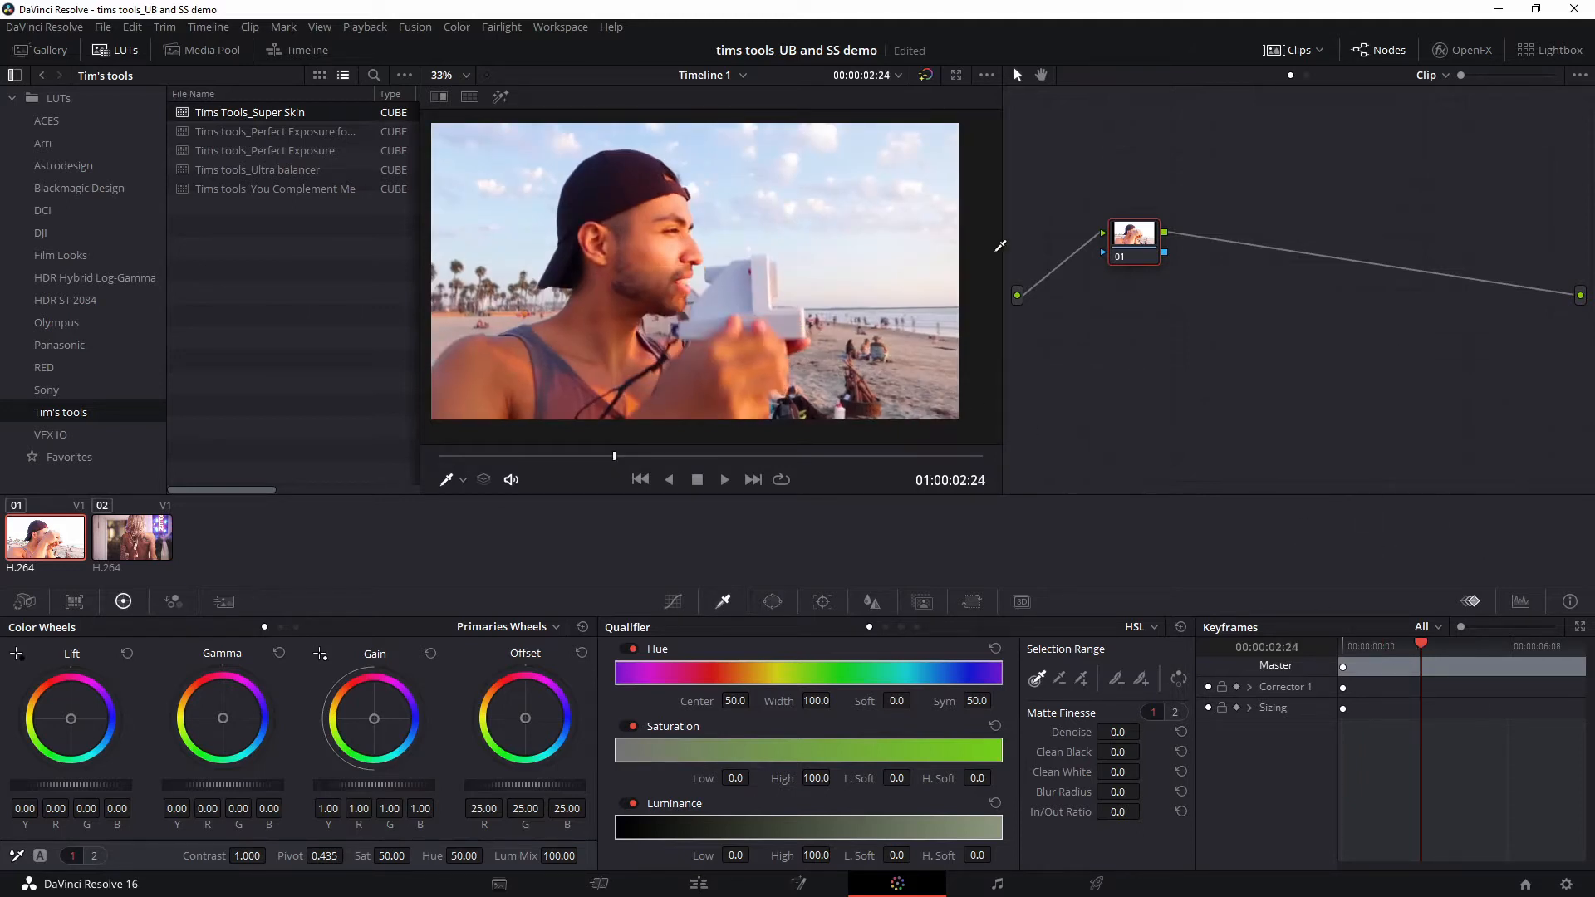
{"action": "left_click_drag", "start_coordinate": [1127, 247], "coordinate": [1163, 266]}
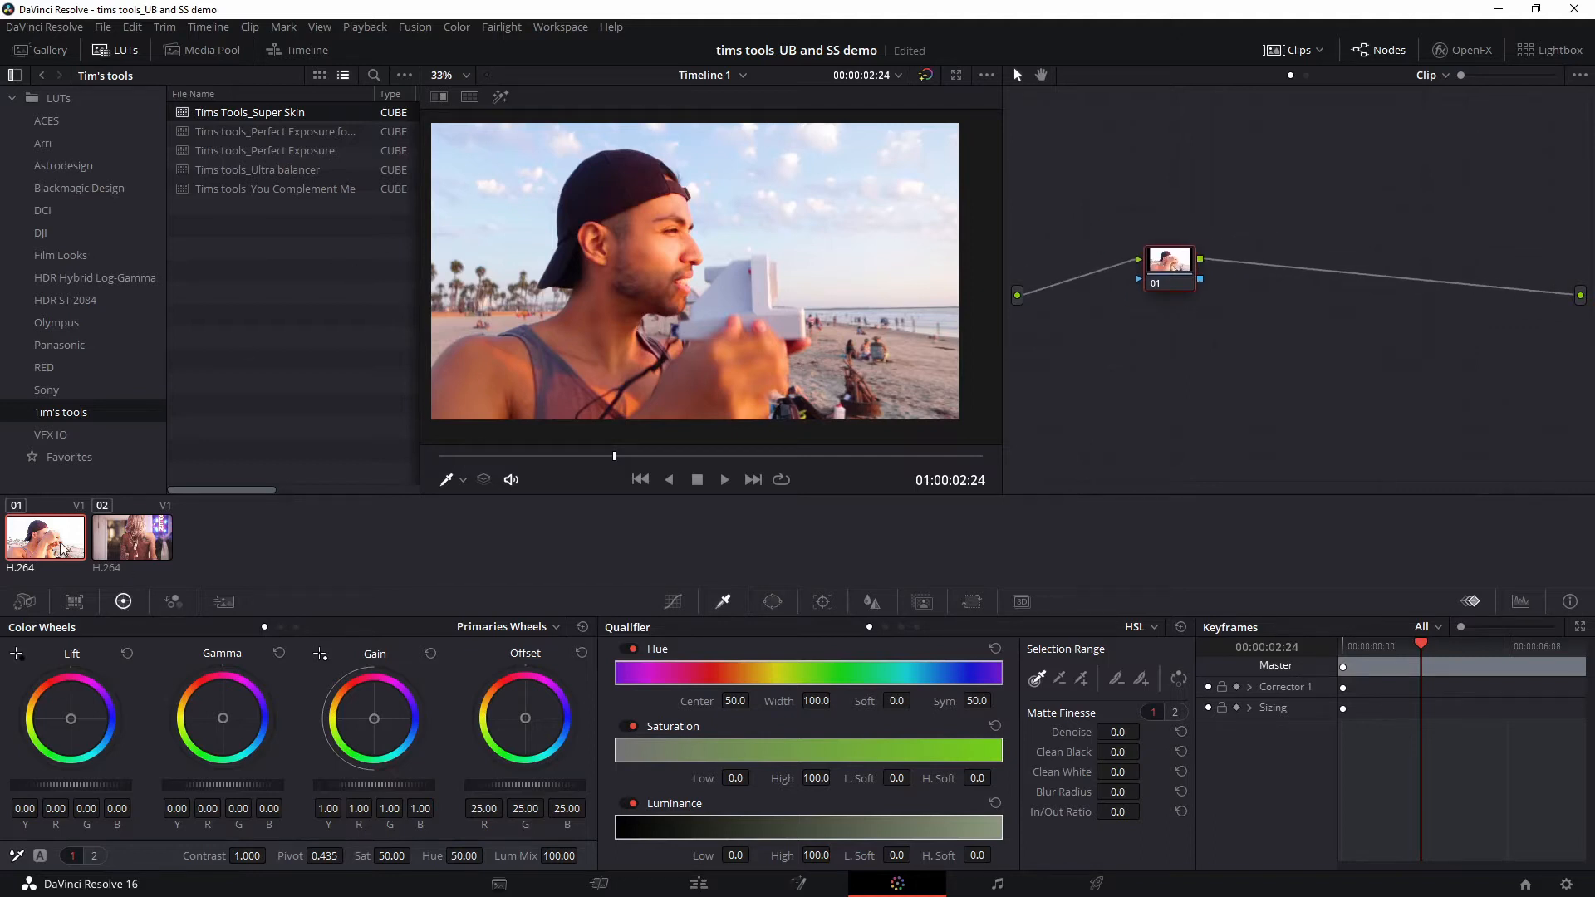
{"action": "left_click_drag", "start_coordinate": [1175, 265], "coordinate": [1185, 273]}
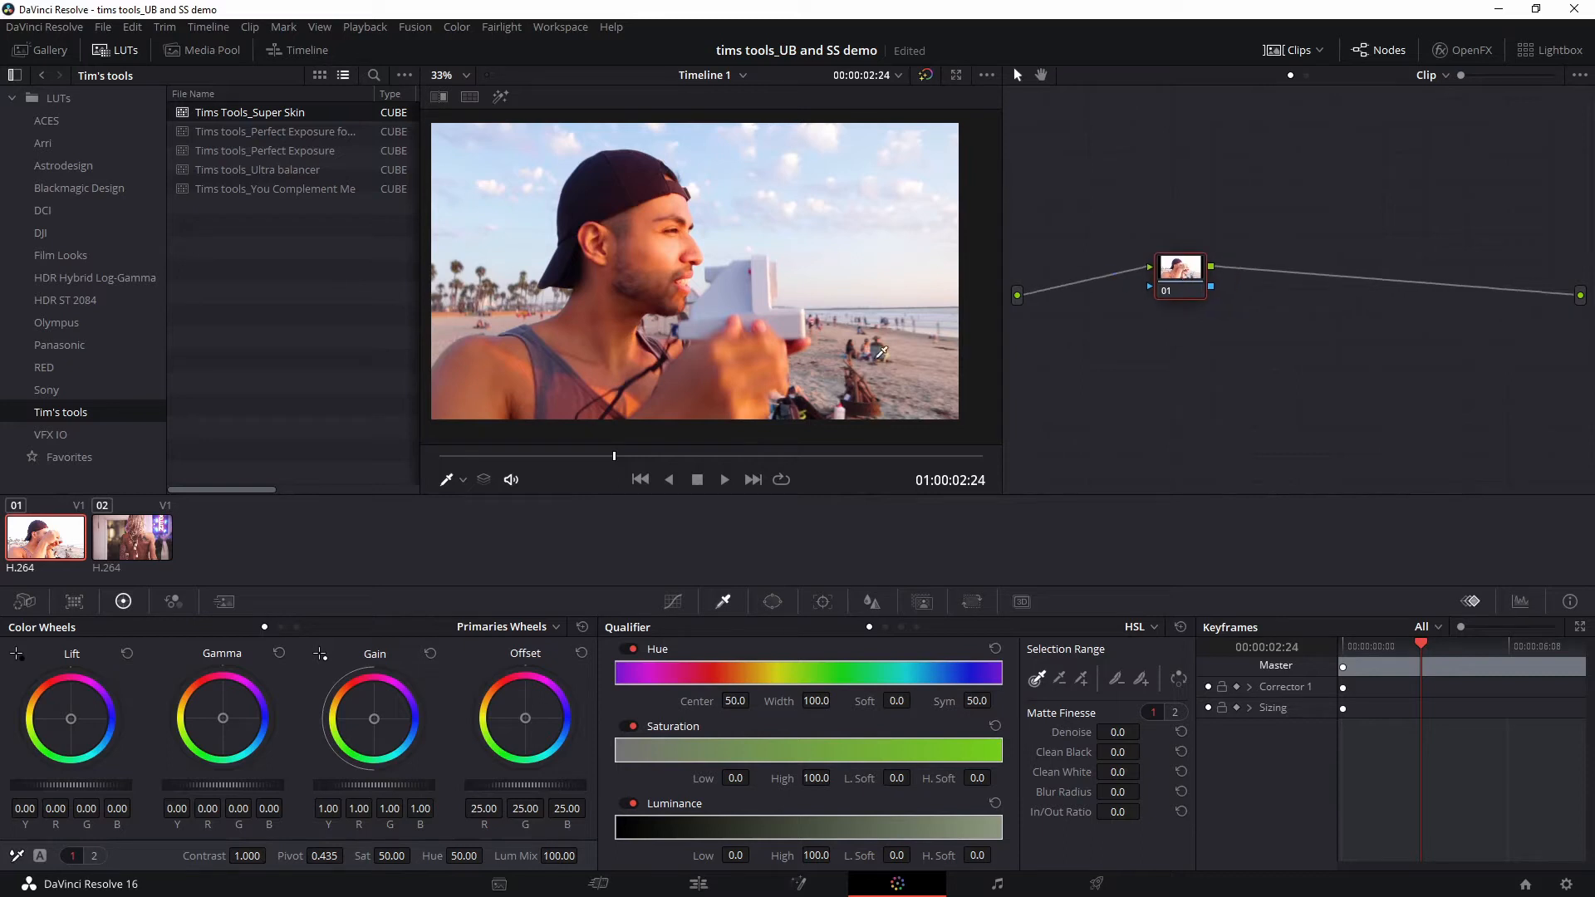
{"action": "mouse_move", "coordinate": [614, 460]}
{"action": "left_mouse_down"}
{"action": "mouse_move", "coordinate": [854, 466]}
{"action": "mouse_move", "coordinate": [588, 468]}
{"action": "mouse_move", "coordinate": [741, 459]}
{"action": "mouse_move", "coordinate": [609, 459]}
{"action": "mouse_move", "coordinate": [625, 453]}
{"action": "left_mouse_up"}
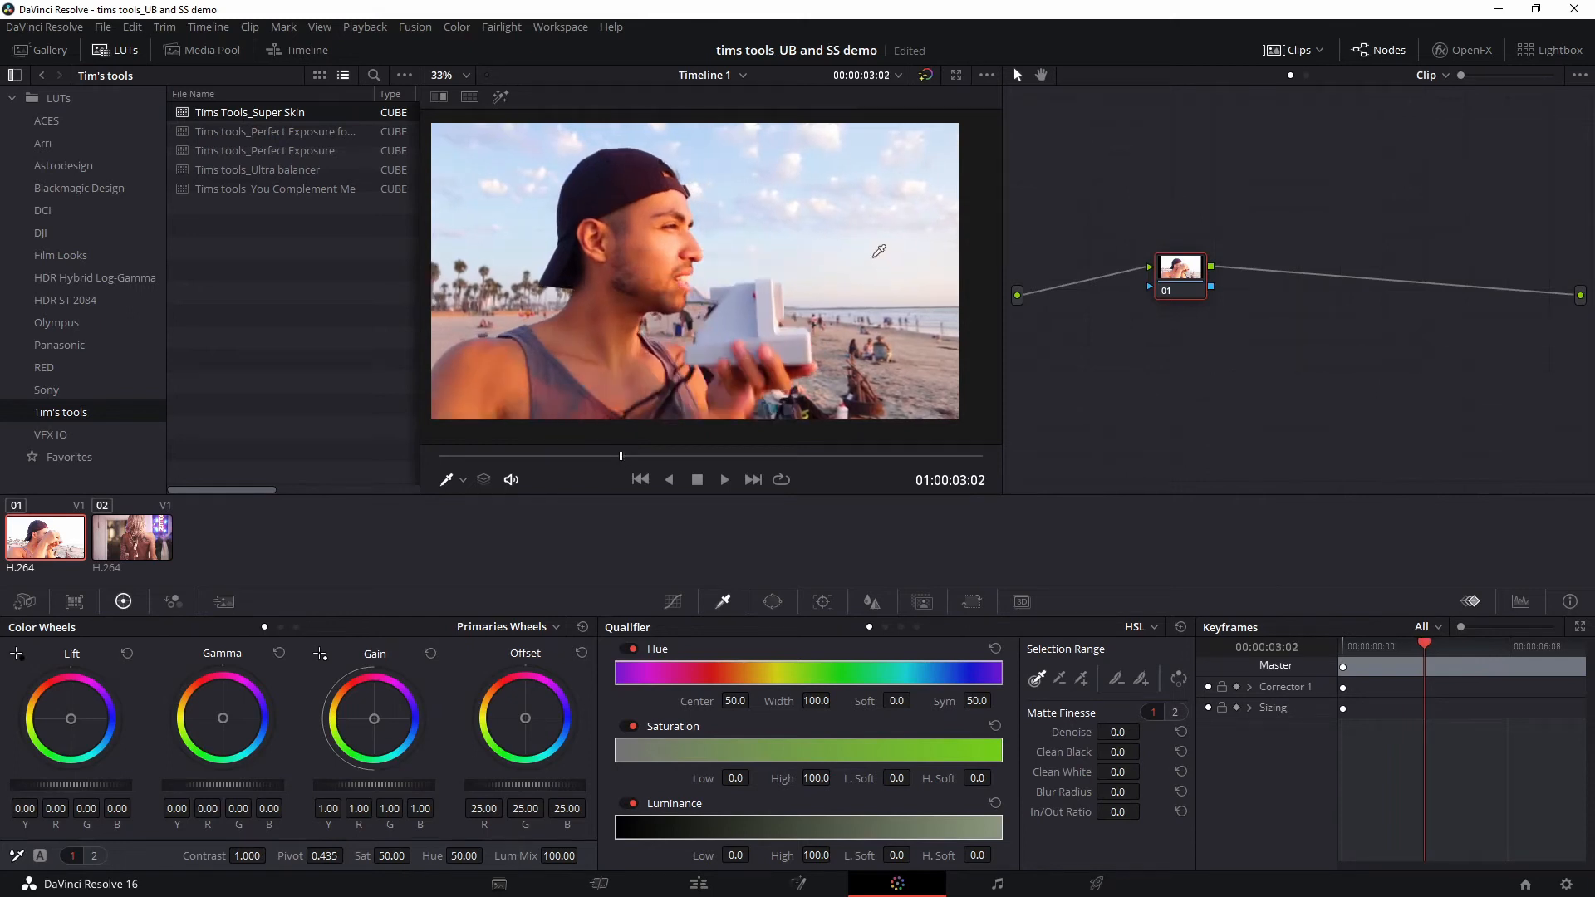
Add a serial node after node 01 and apply the Tims tools_Ultra balancer LUT to it
{"action": "left_click_drag", "start_coordinate": [1183, 277], "coordinate": [1255, 254]}
{"action": "key", "text": "alt+s"}
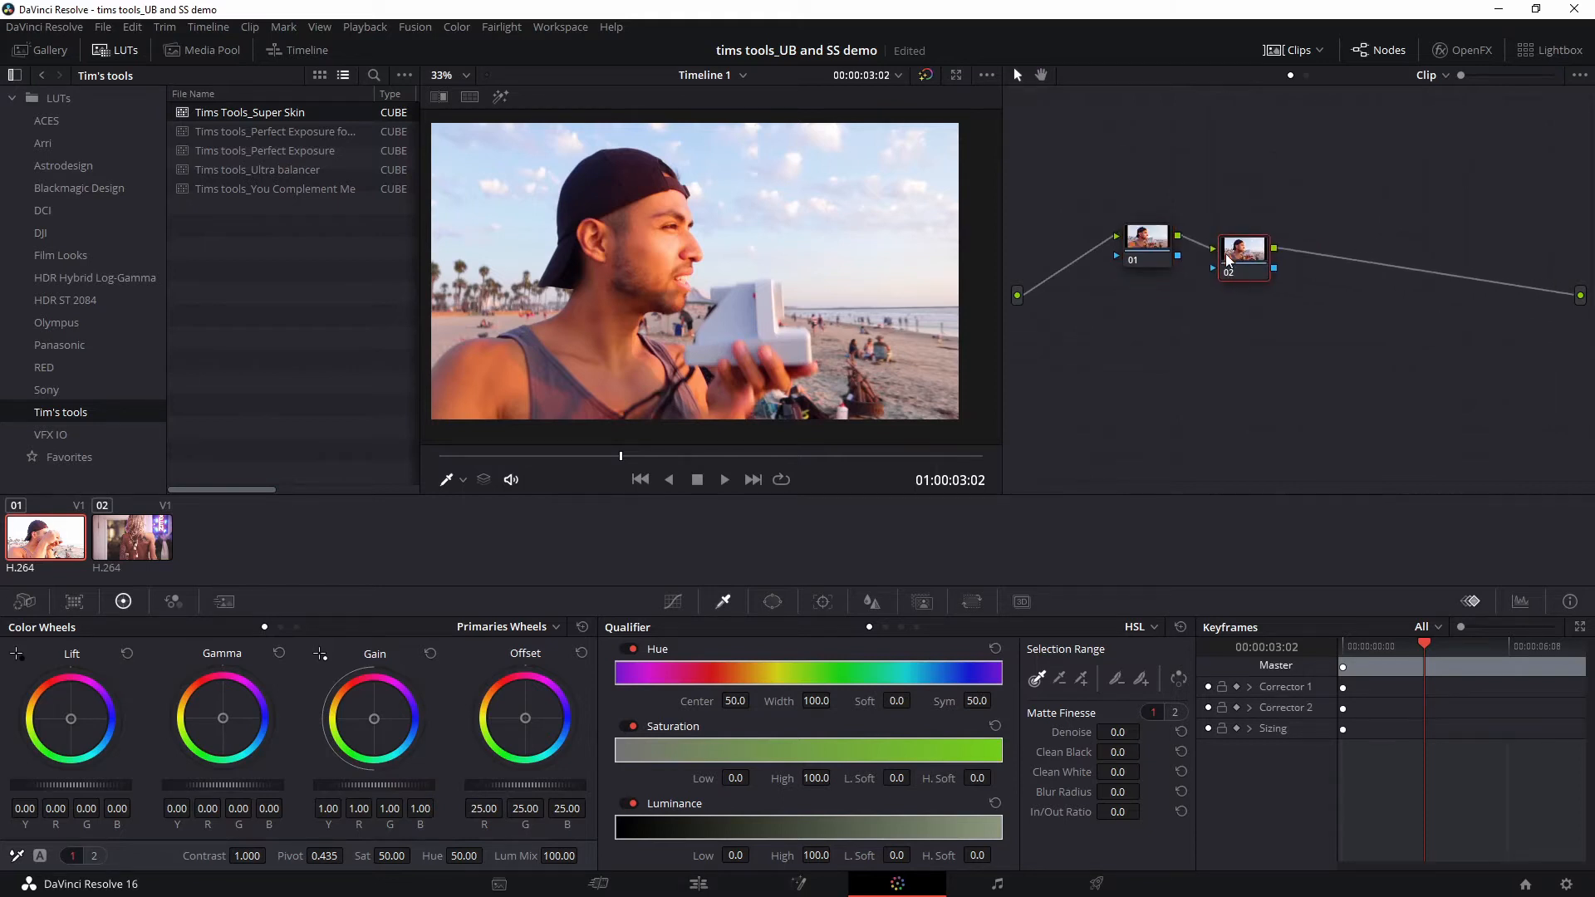
{"action": "left_click_drag", "start_coordinate": [236, 165], "coordinate": [1283, 253]}
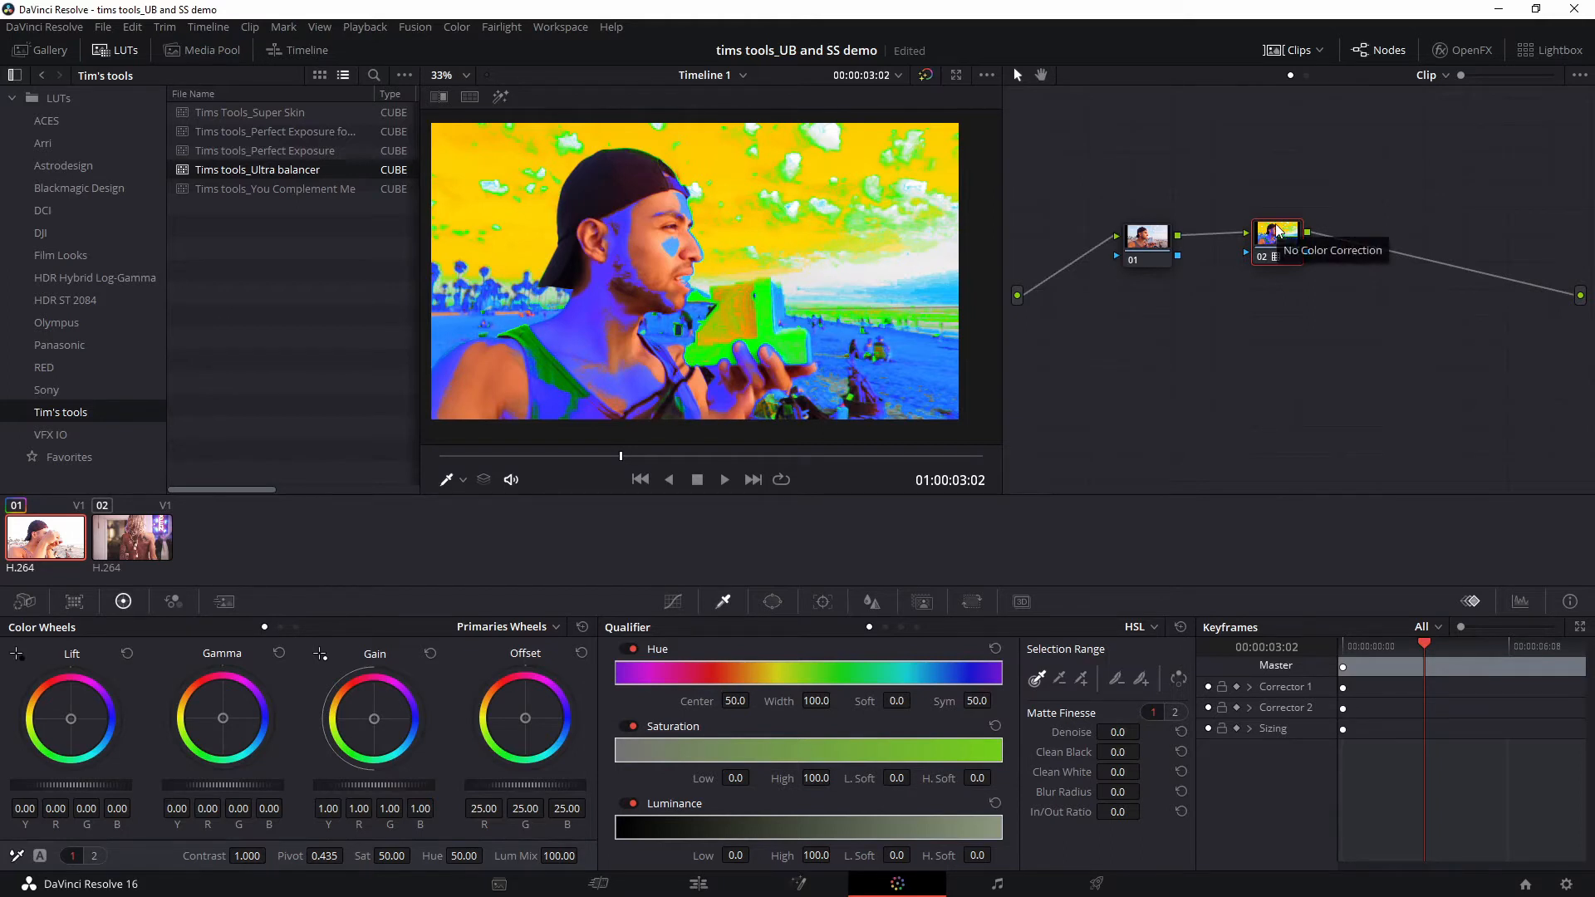
Compare against the bypassed image and shift node 01's Offset to red 23.26, green 25.76, blue 15.70
{"action": "key", "text": "shift+d"}
{"action": "left_click_drag", "start_coordinate": [1266, 239], "coordinate": [1301, 260]}
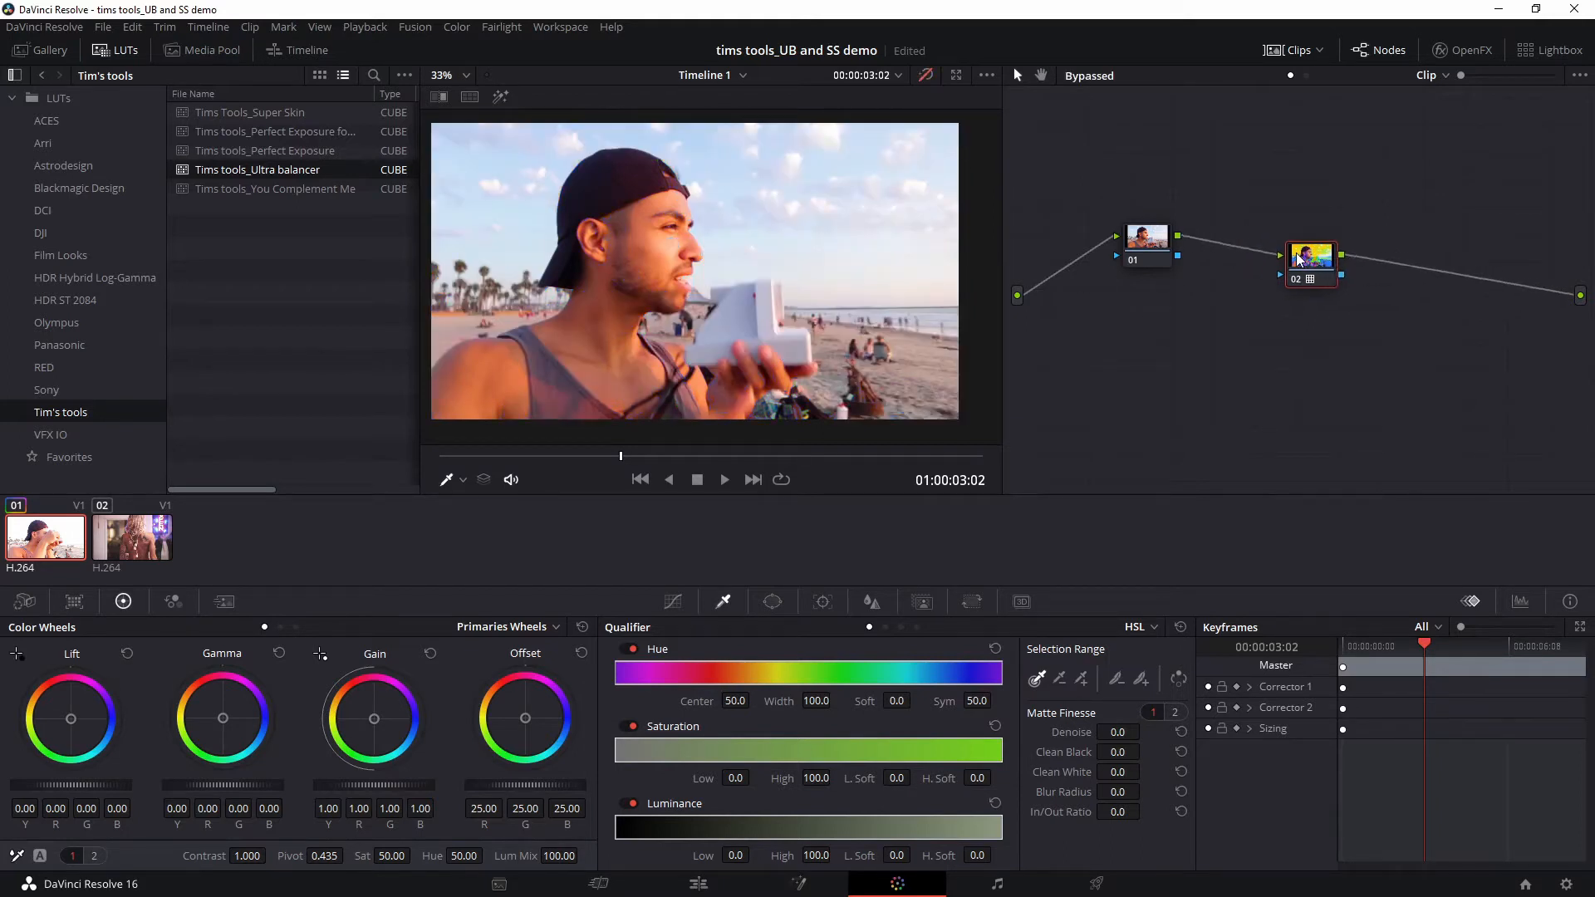
{"action": "left_click_drag", "start_coordinate": [1154, 255], "coordinate": [1168, 269]}
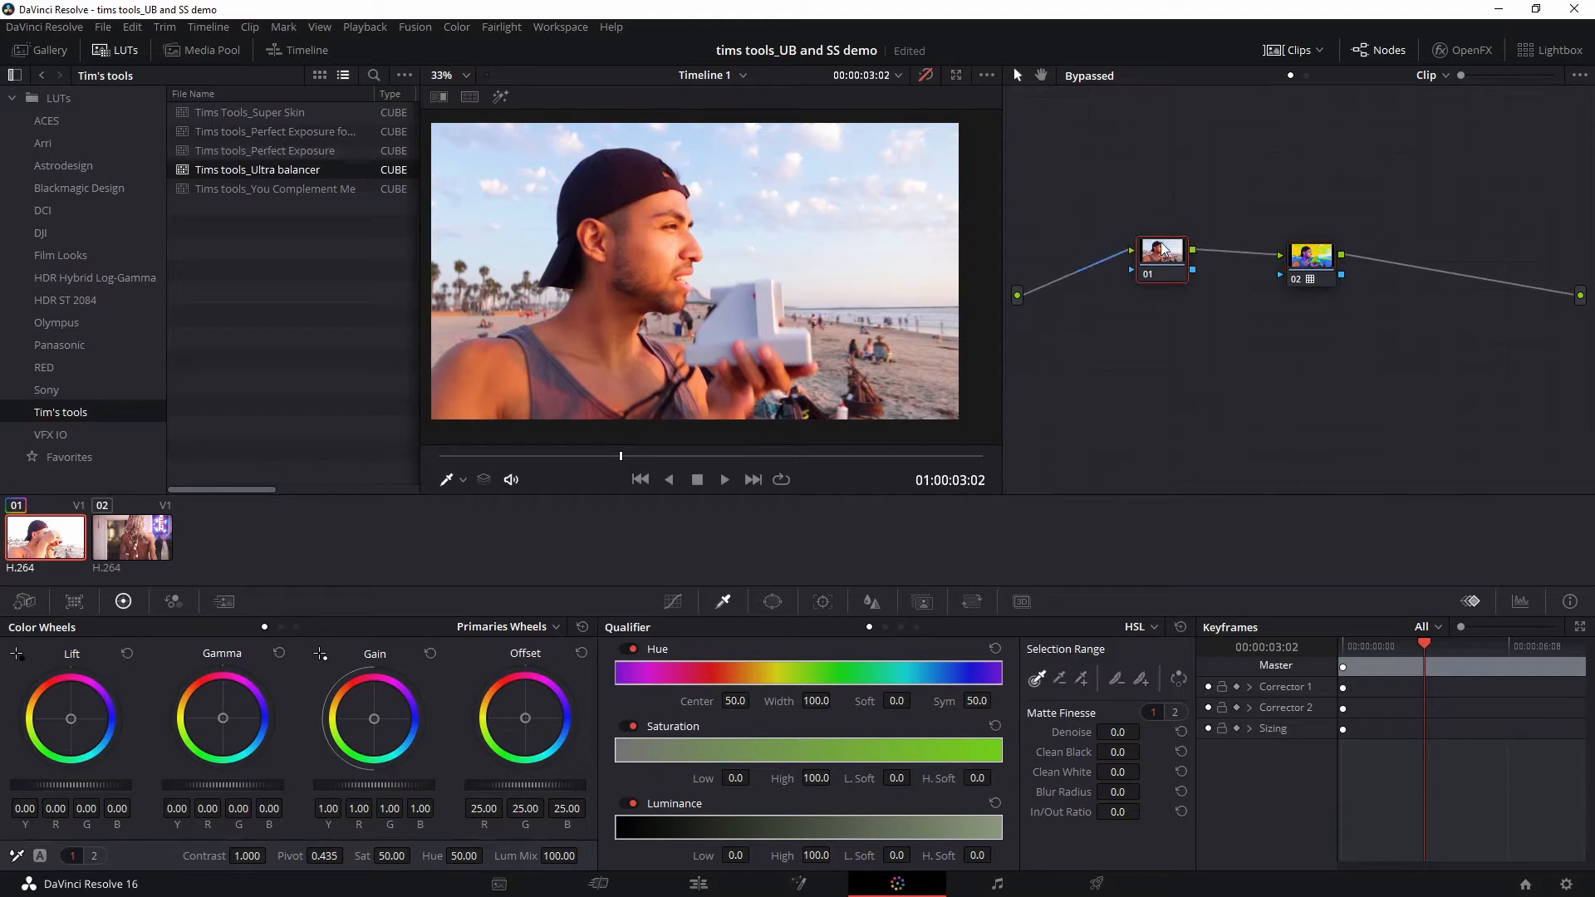
{"action": "key", "text": "shift+d"}
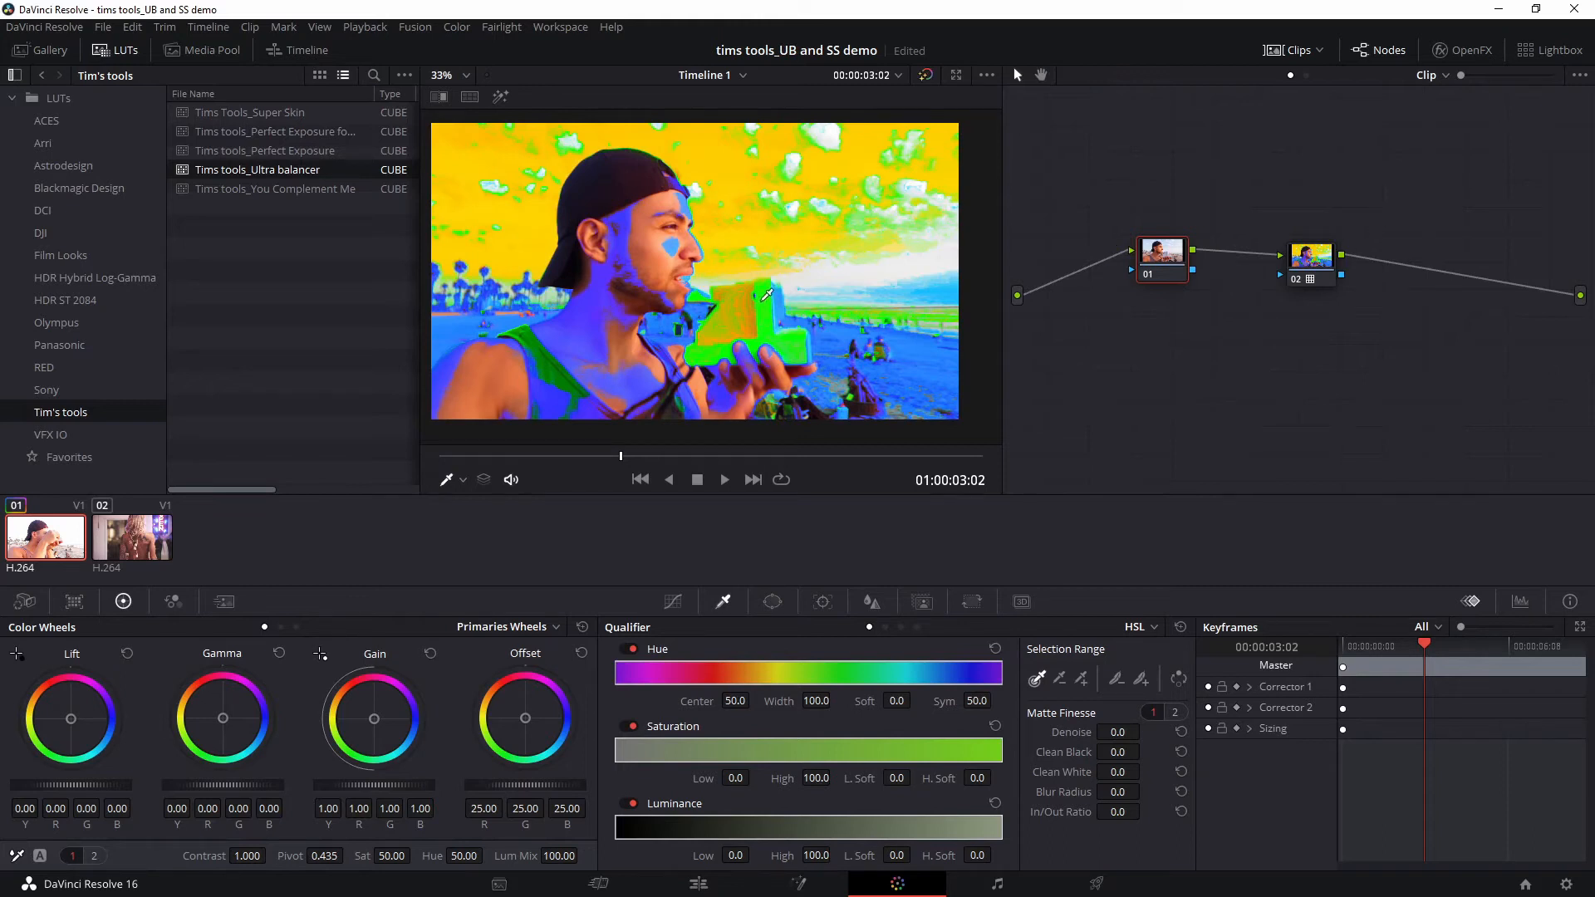
{"action": "left_click_drag", "start_coordinate": [525, 711], "coordinate": [519, 719]}
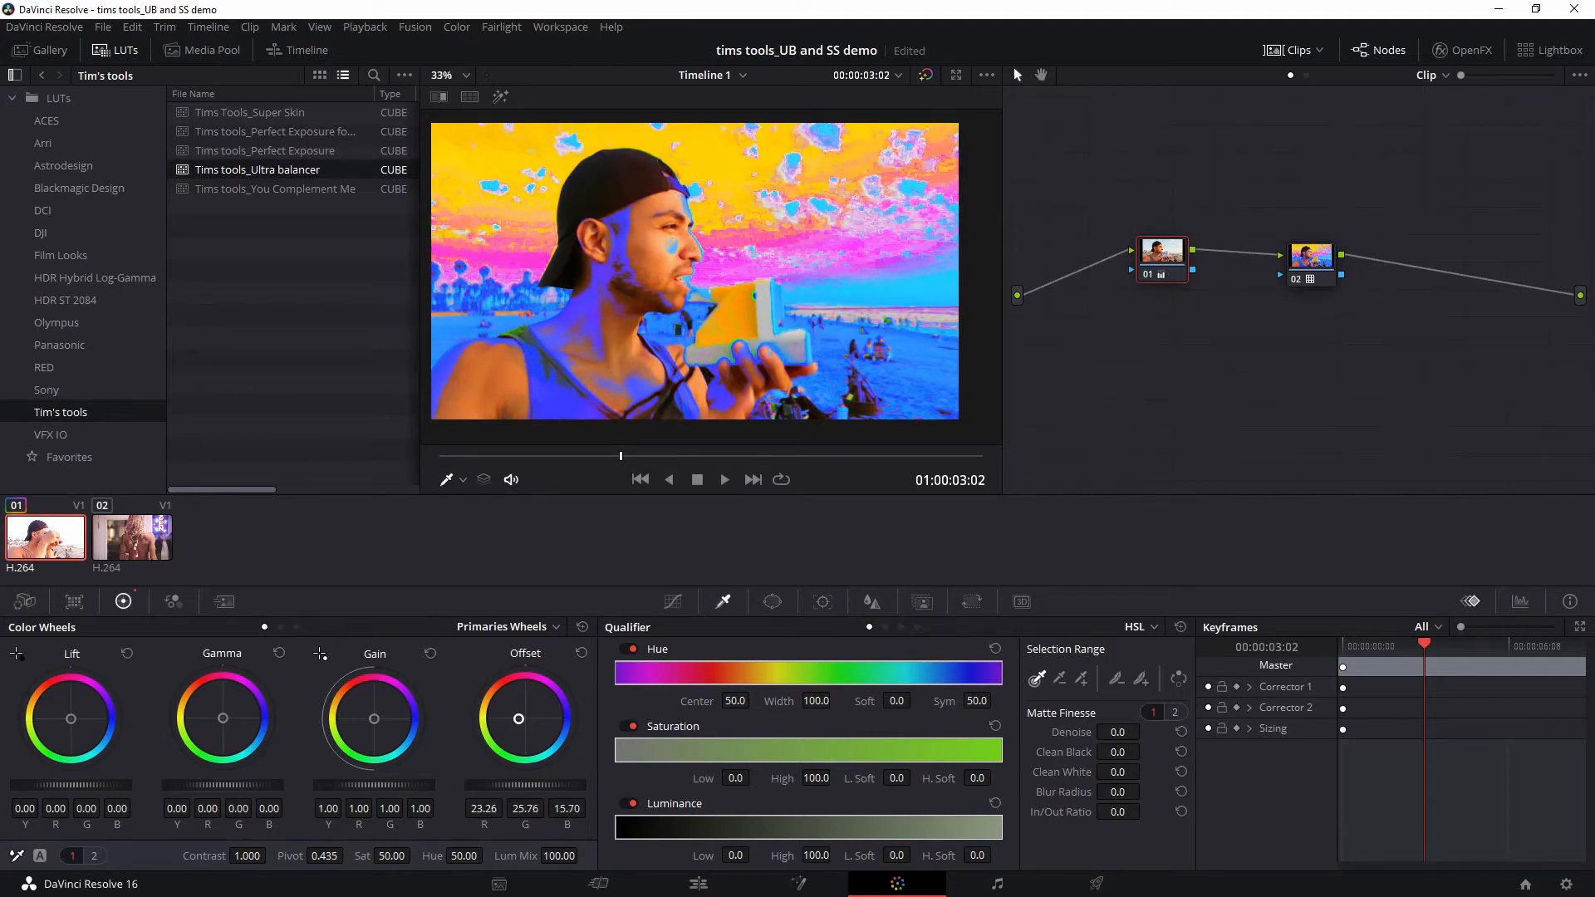
Disable the Ultra balancer node and compare the balanced image with the bypassed original
{"action": "left_click", "coordinate": [1323, 260]}
{"action": "key", "text": "ctrl+d"}
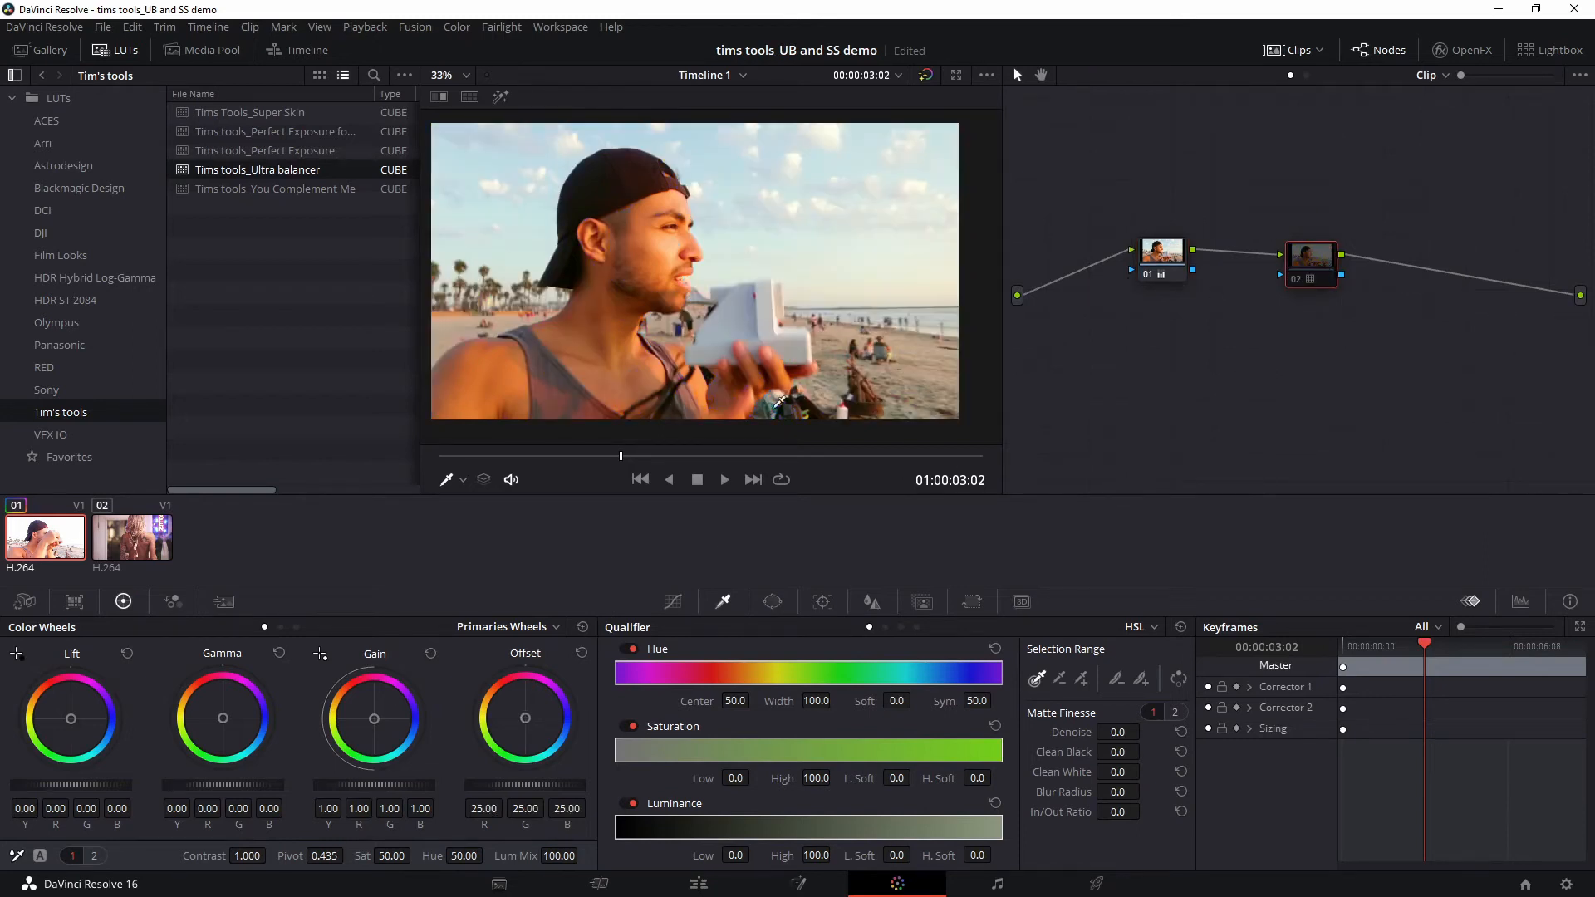
{"action": "key", "text": "shift+d"}
{"action": "key", "text": "shift+d"}
Insert a serial node between node 01 and the disabled LUT node, spacing the nodes apart
{"action": "left_click_drag", "start_coordinate": [1315, 262], "coordinate": [1305, 238]}
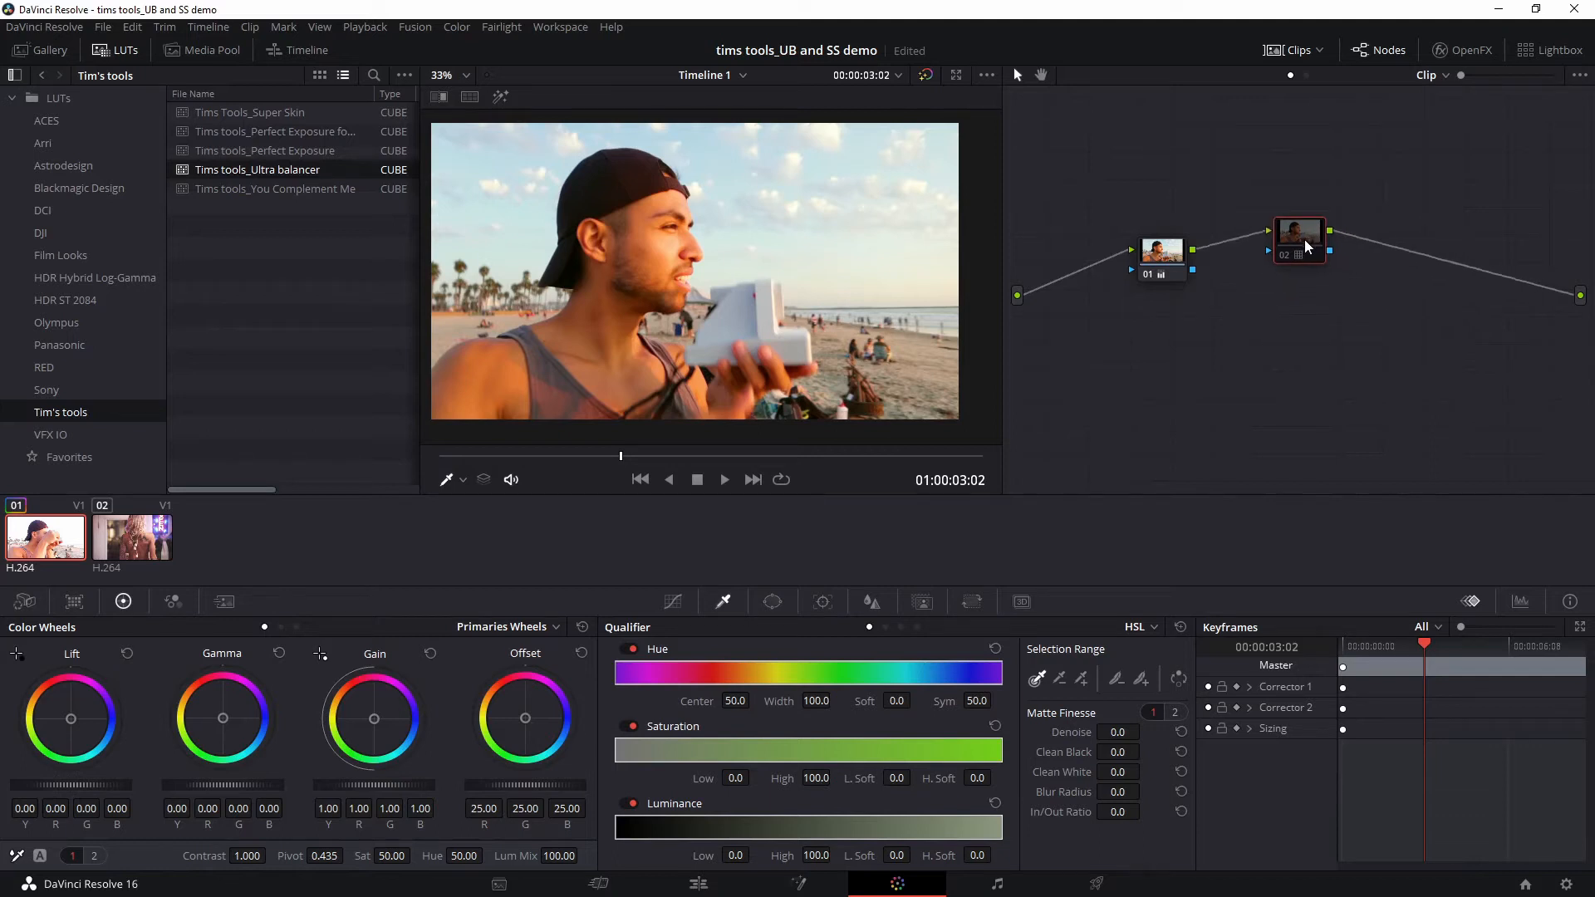
{"action": "left_click_drag", "start_coordinate": [1144, 261], "coordinate": [1113, 241]}
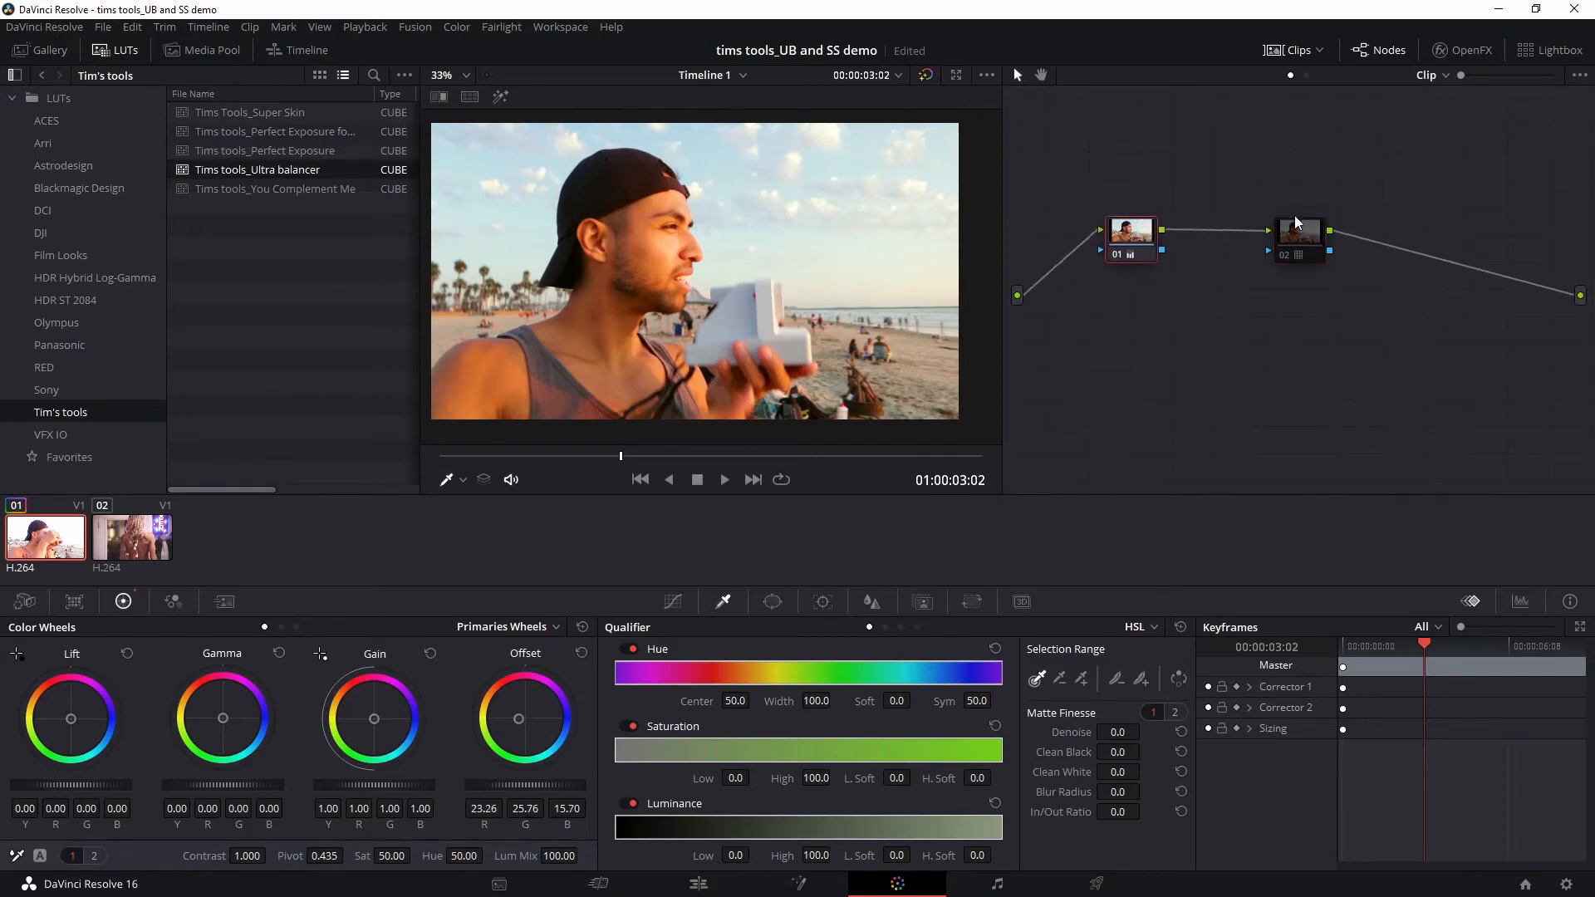
{"action": "key", "text": "alt+s"}
{"action": "left_click_drag", "start_coordinate": [1309, 241], "coordinate": [1364, 231]}
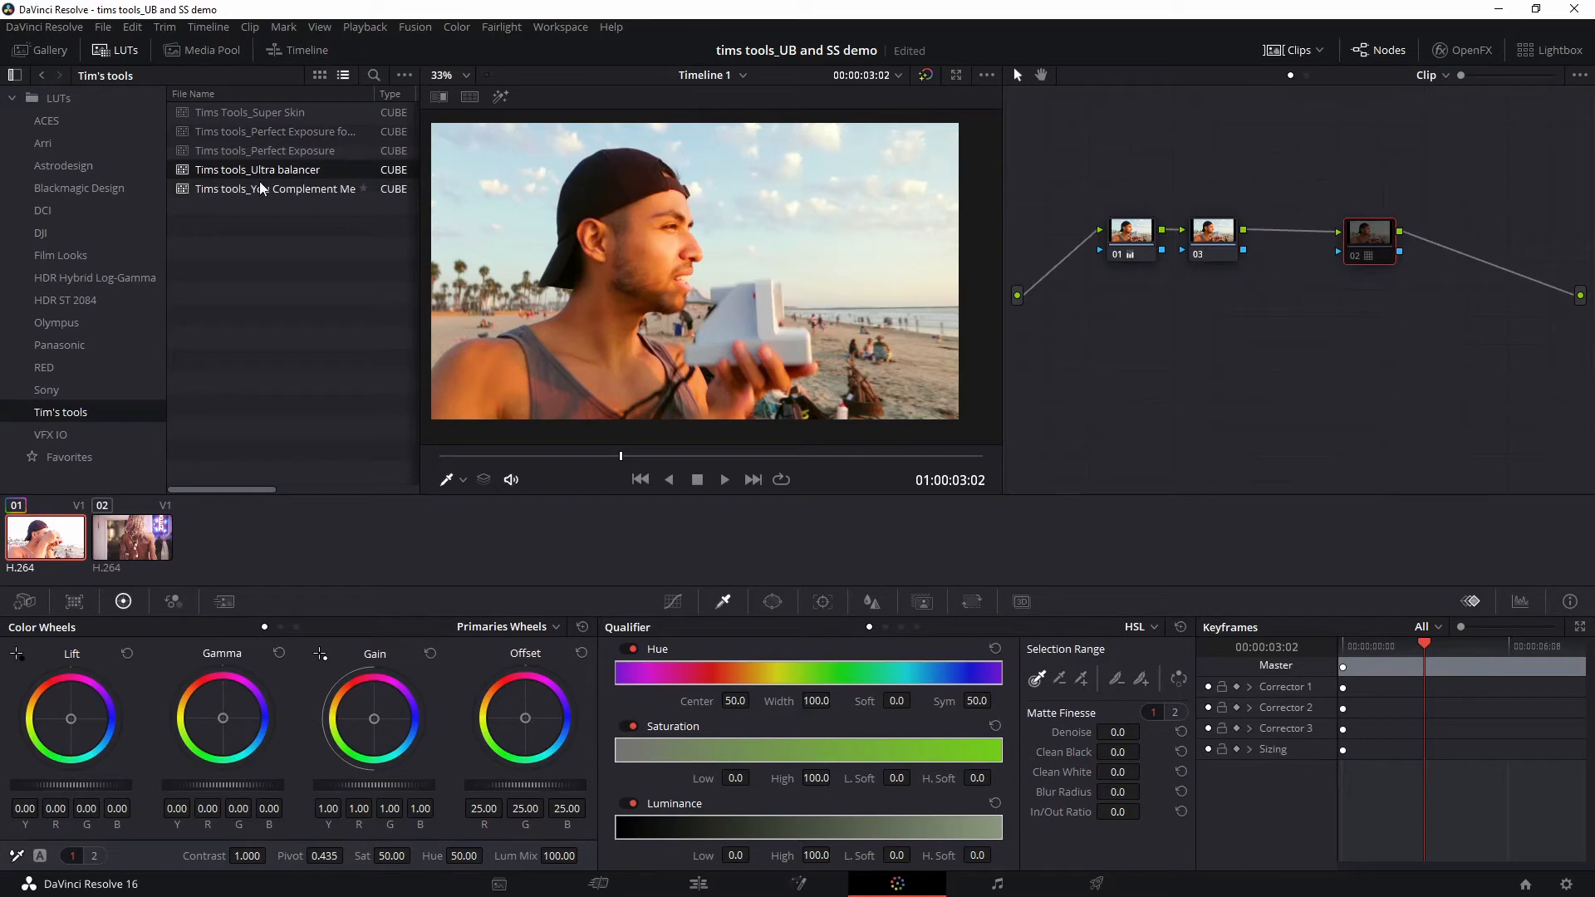
Re-enable the LUT node 02 and replace its LUT with Tims Tools_Super Skin
{"action": "left_click", "coordinate": [221, 111]}
{"action": "left_click_drag", "start_coordinate": [221, 111], "coordinate": [1337, 235]}
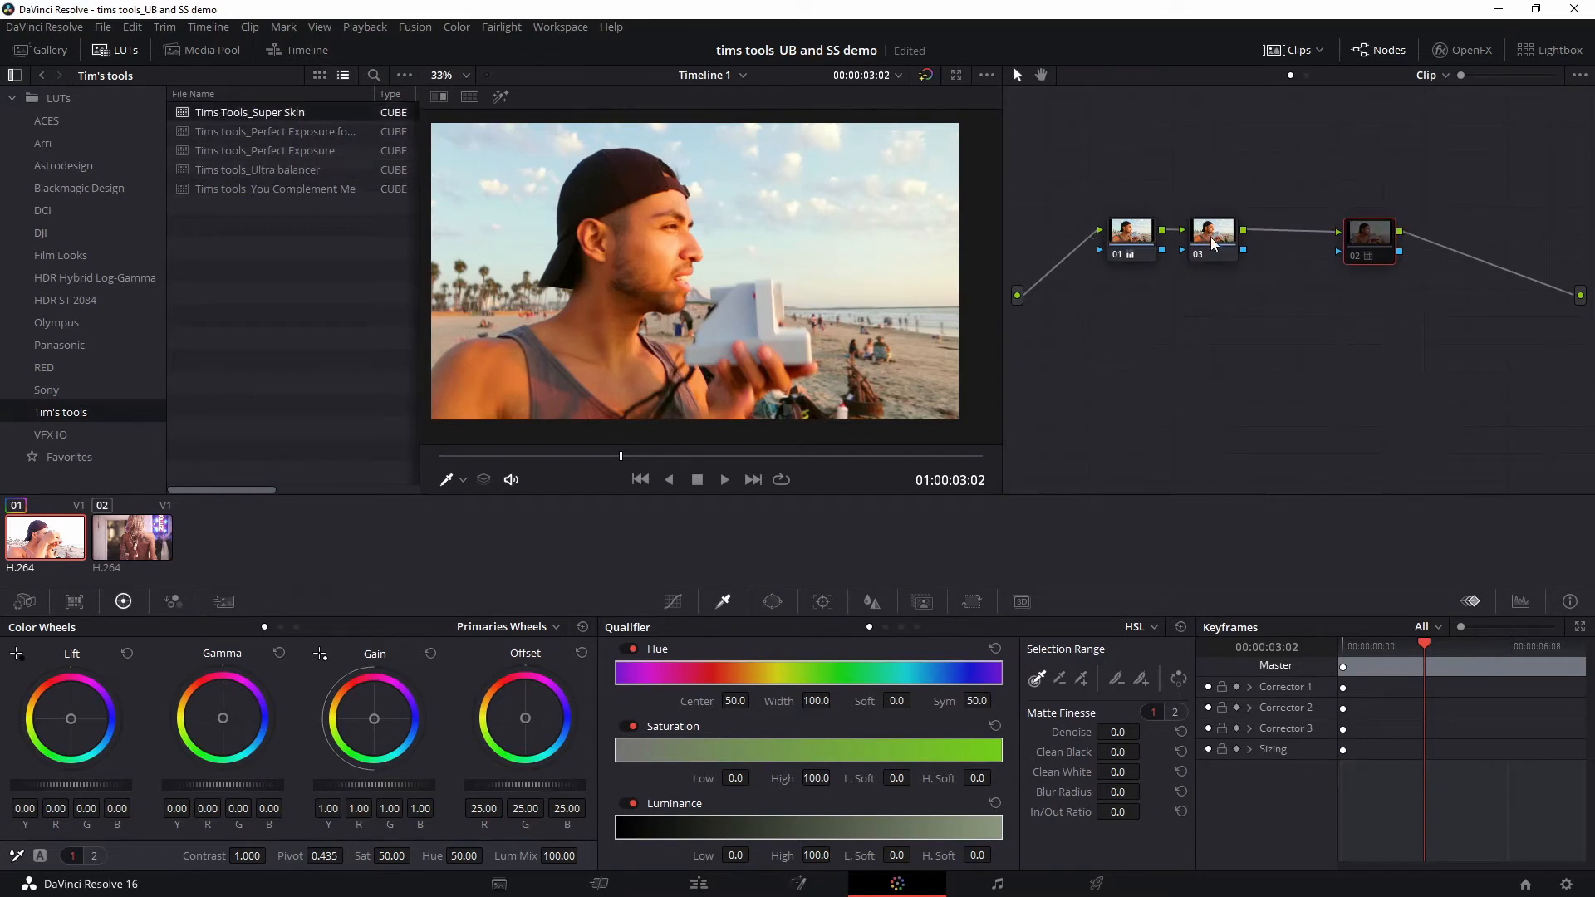
{"action": "left_click_drag", "start_coordinate": [1210, 235], "coordinate": [1225, 241]}
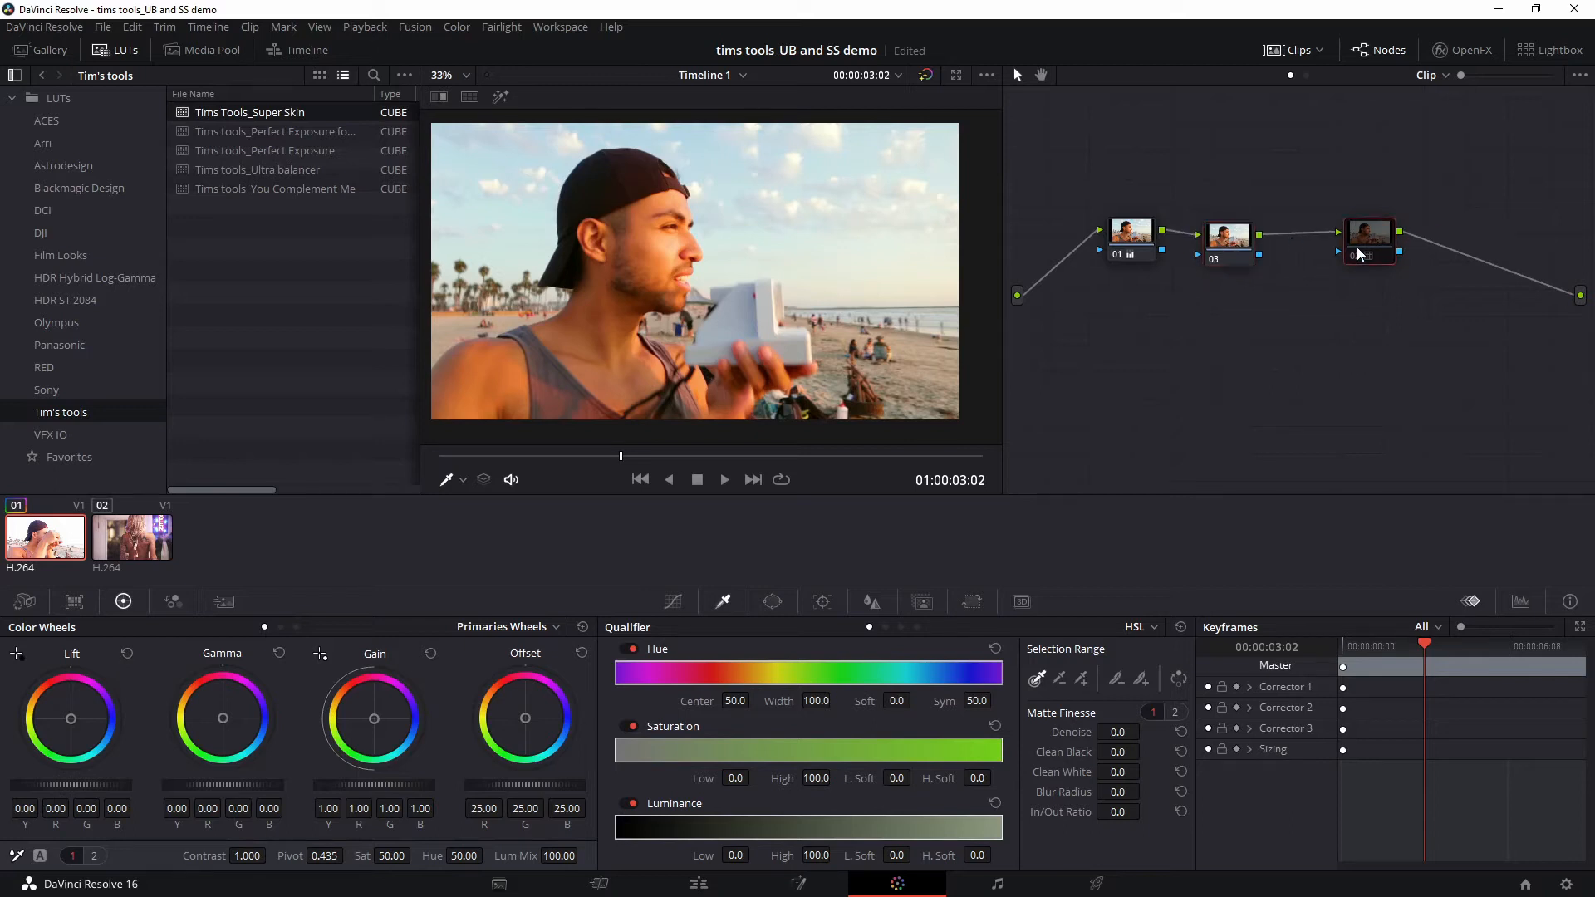
{"action": "left_click", "coordinate": [1357, 247]}
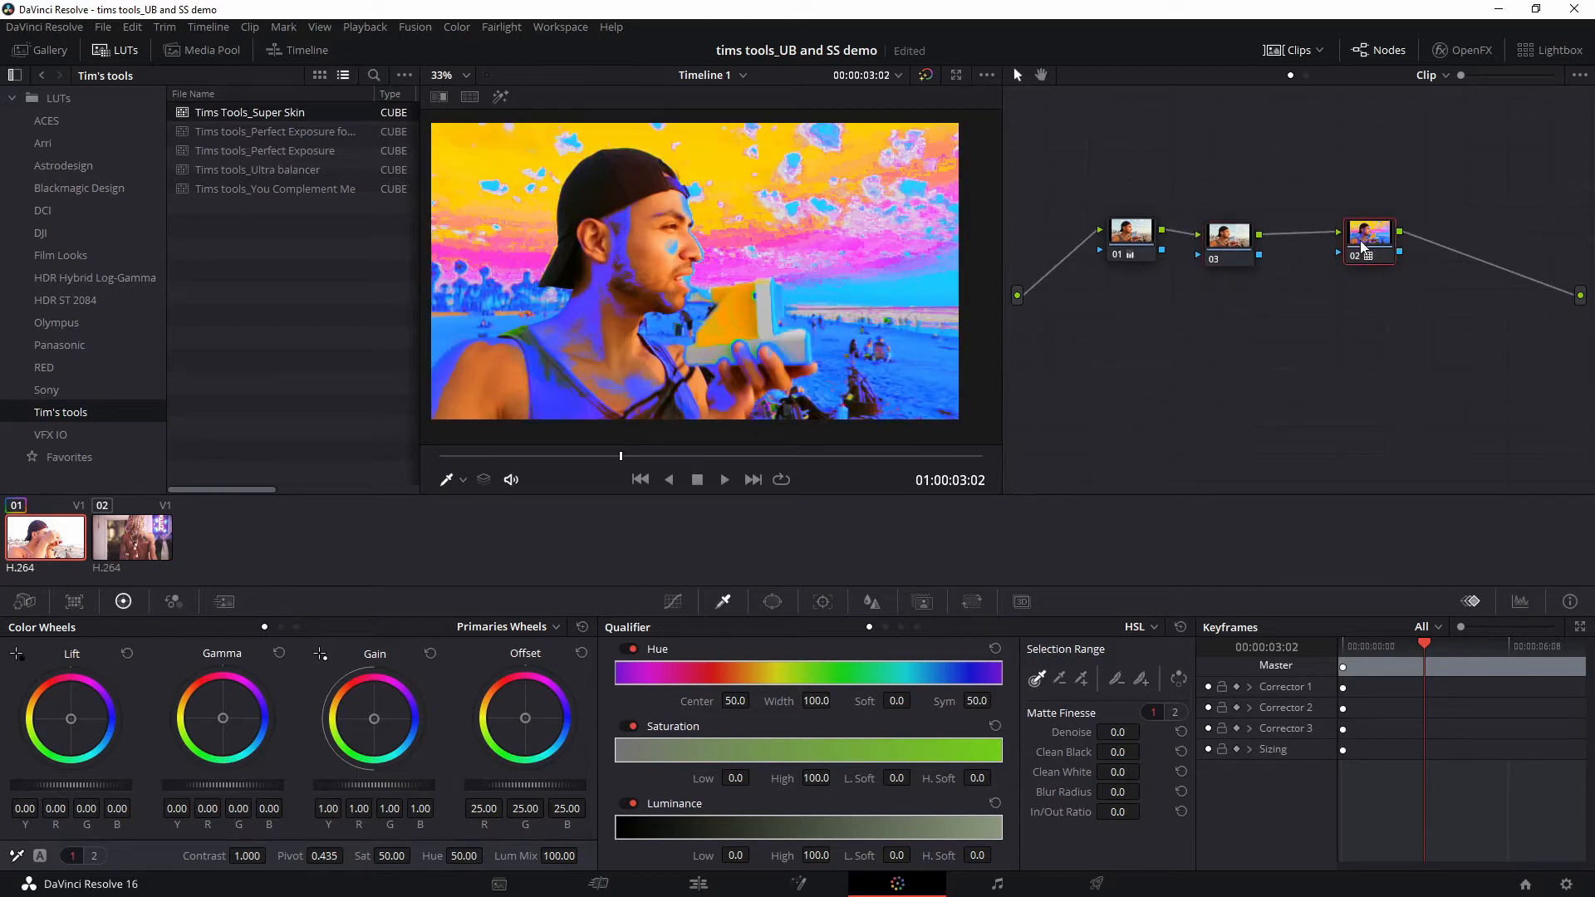
{"action": "left_click_drag", "start_coordinate": [252, 116], "coordinate": [1347, 237]}
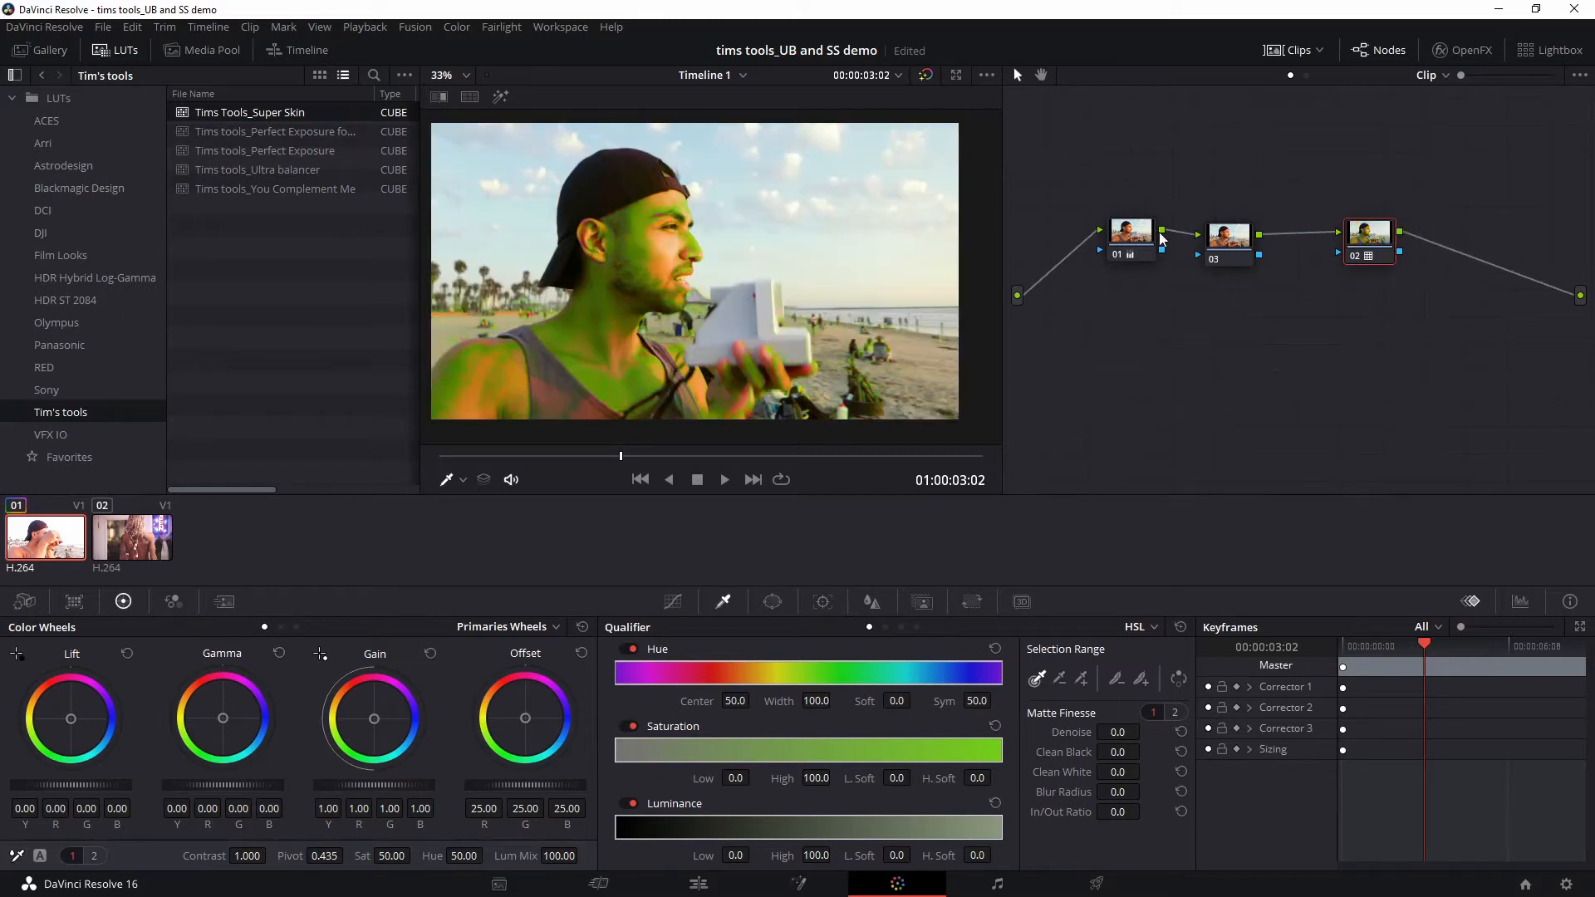
Correct the skin tone on node 03 with Gain at red 1.03, green 0.99, blue 0.97 and Hue at 51.00
{"action": "left_click_drag", "start_coordinate": [1230, 241], "coordinate": [1260, 264]}
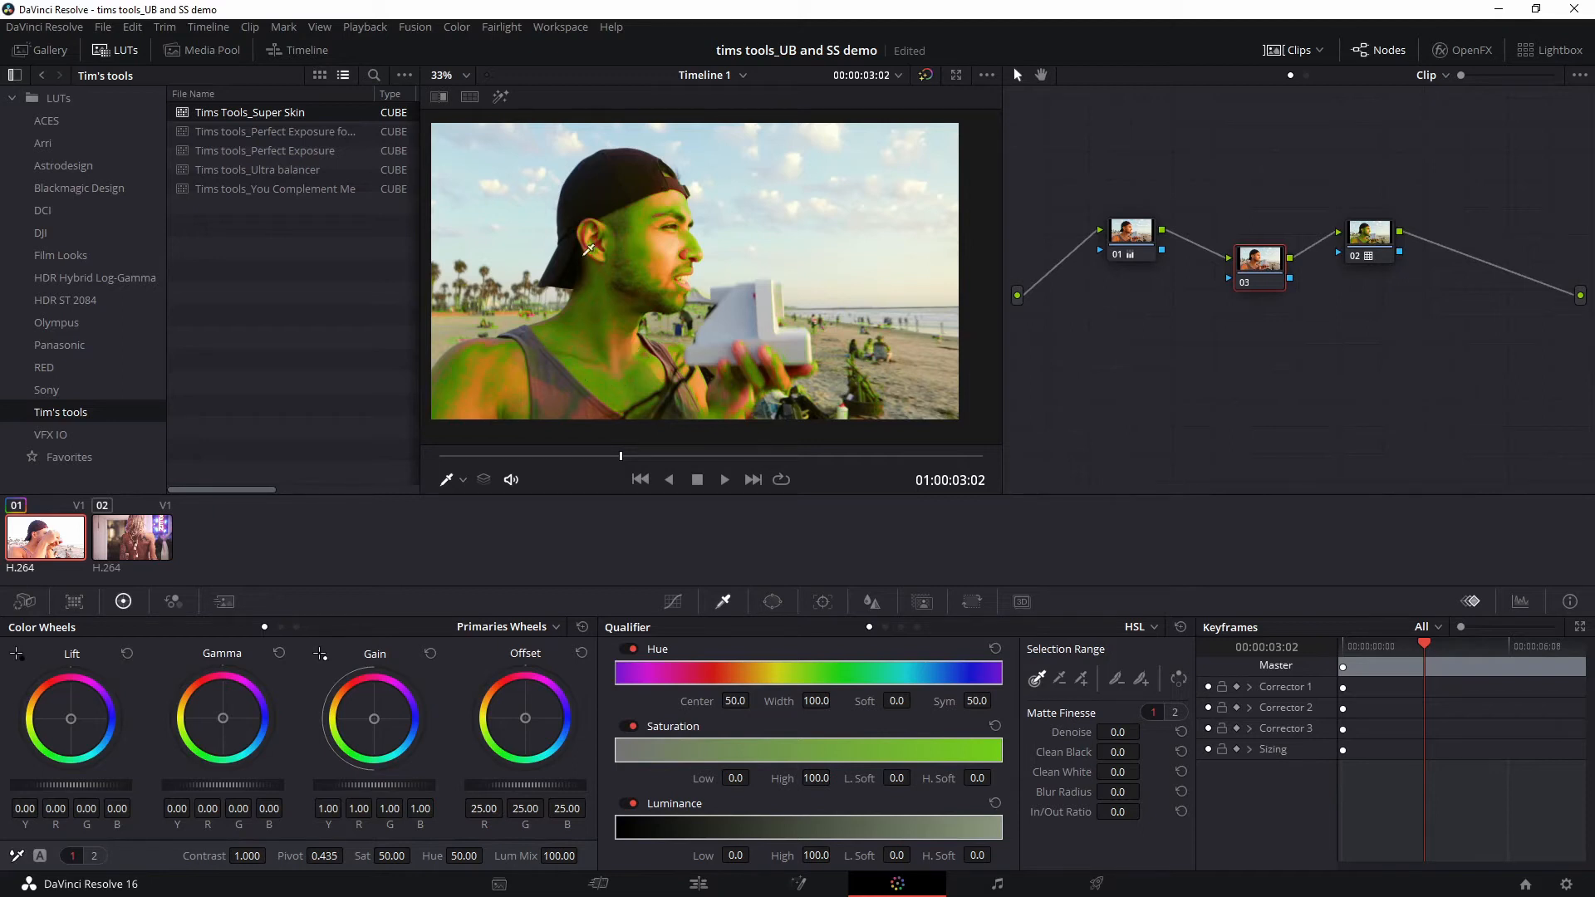
{"action": "key", "text": "ctrl+s"}
{"action": "left_click_drag", "start_coordinate": [1369, 242], "coordinate": [1391, 235]}
{"action": "left_click", "coordinate": [1272, 266]}
{"action": "left_click_drag", "start_coordinate": [1271, 266], "coordinate": [1267, 254]}
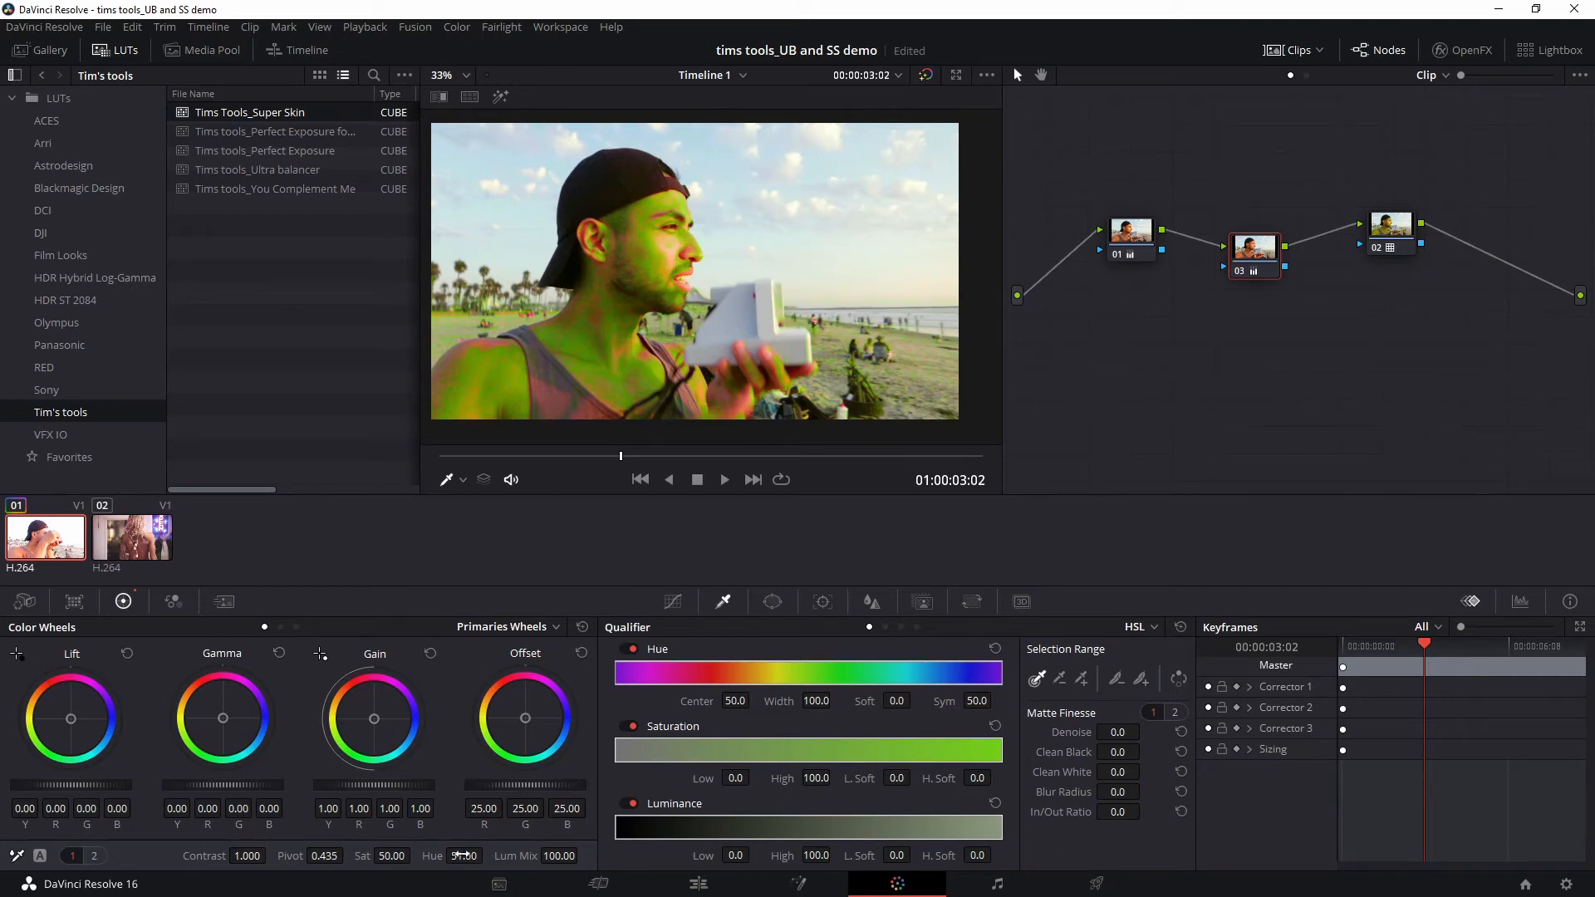
{"action": "left_click_drag", "start_coordinate": [372, 716], "coordinate": [373, 717]}
Disable the Super Skin LUT node and reduce node 03's saturation to 41.40
{"action": "left_click", "coordinate": [1403, 226]}
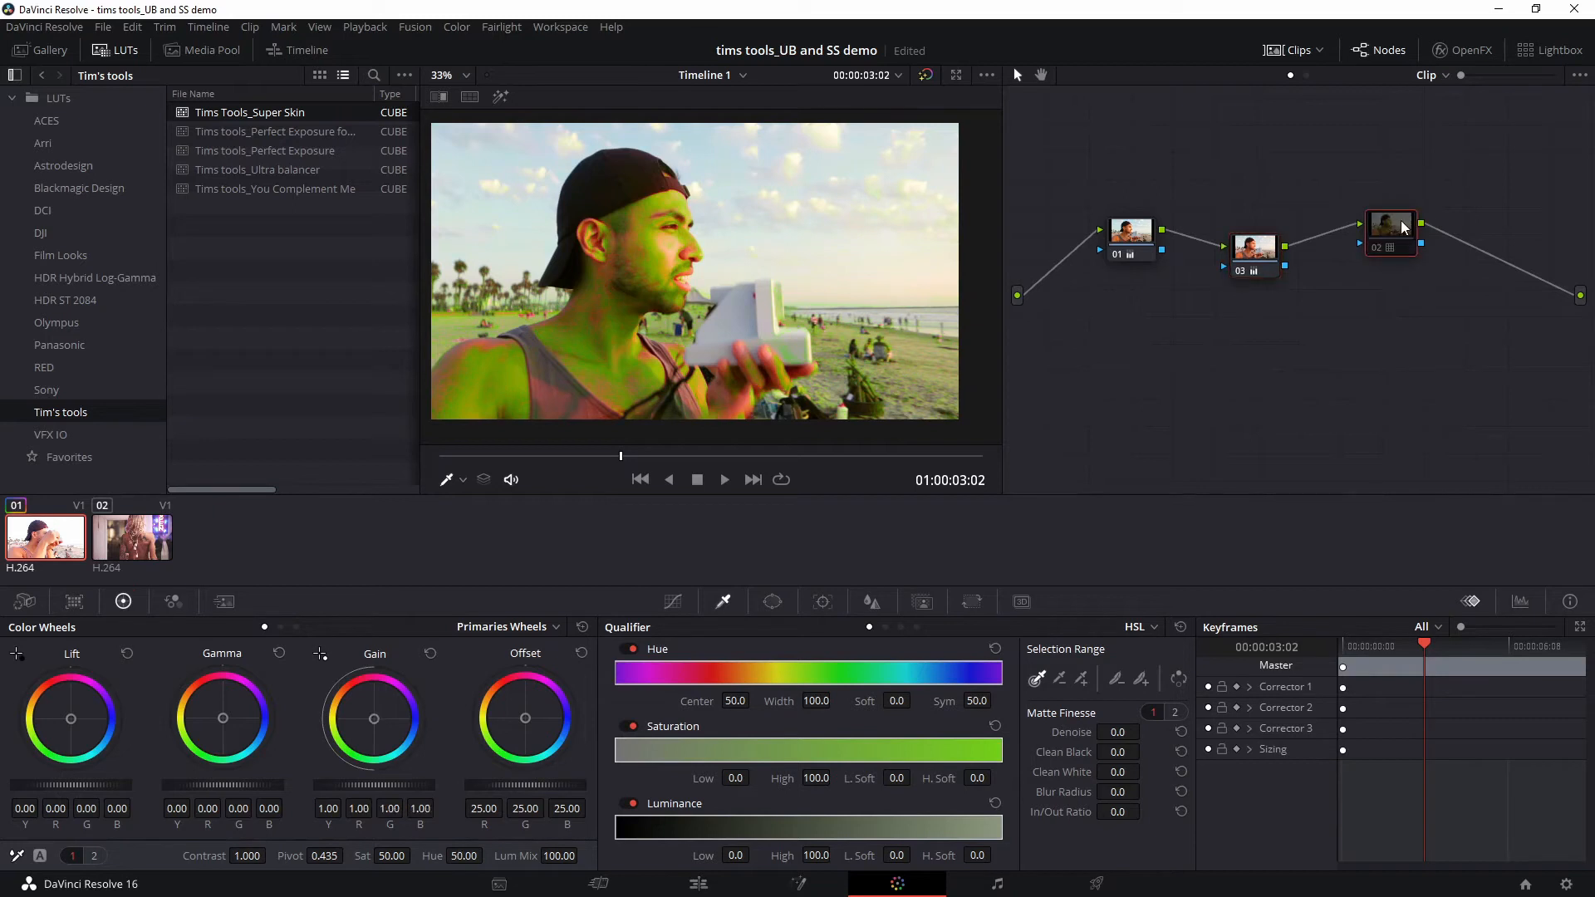
{"action": "left_click_drag", "start_coordinate": [1274, 248], "coordinate": [1262, 221]}
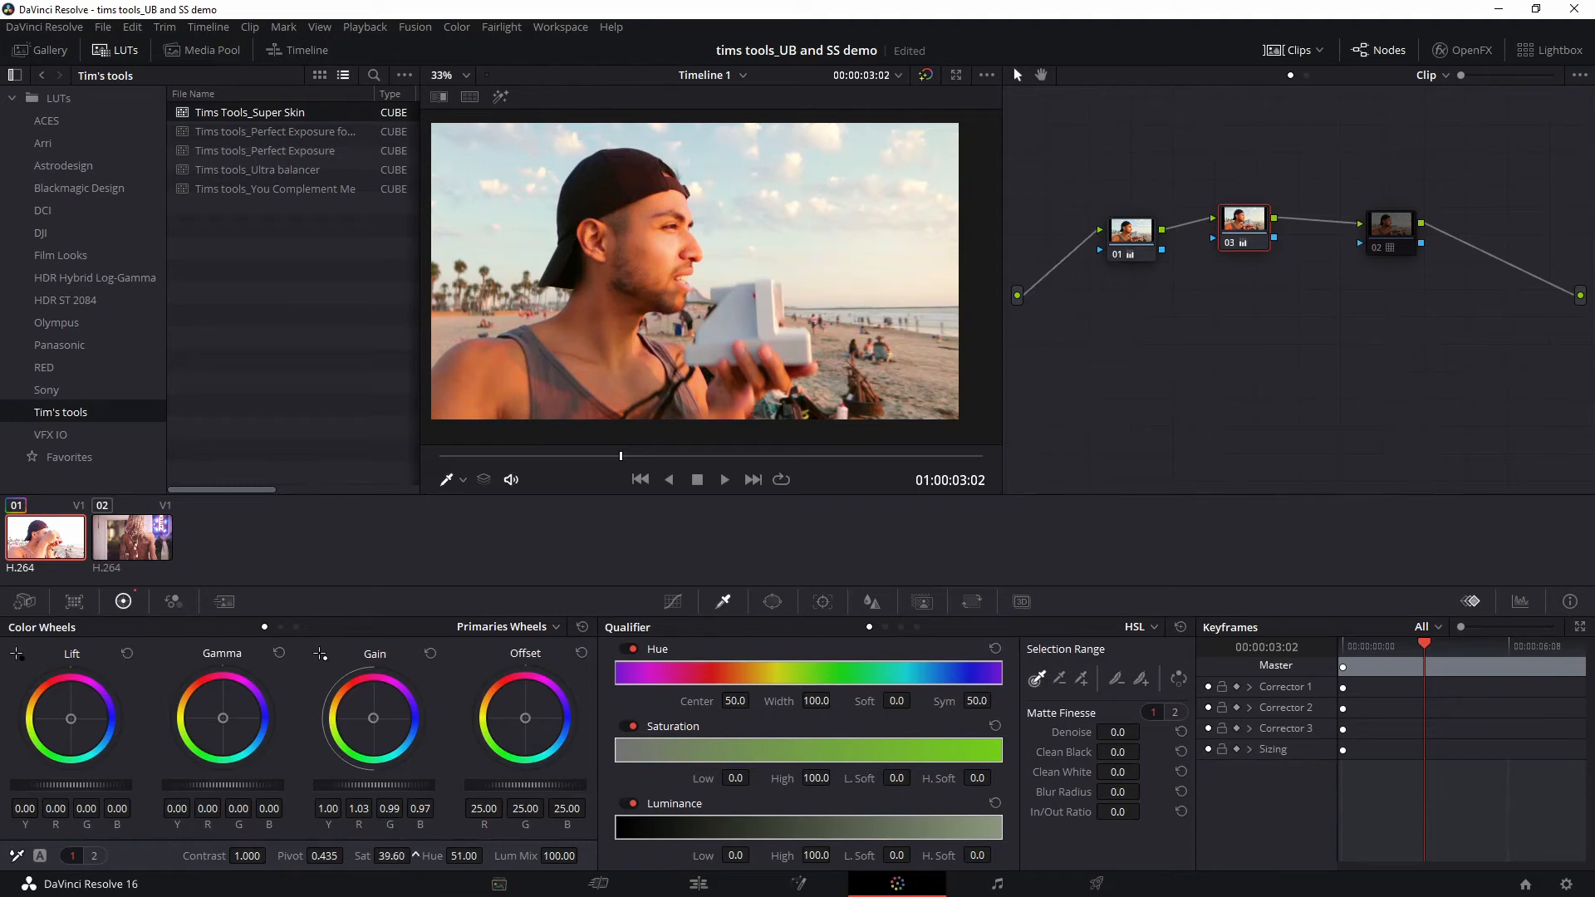
{"action": "left_click_drag", "start_coordinate": [415, 856], "coordinate": [418, 856]}
Compare the graded and bypassed image at frames 01:00:06:15 and 01:00:08:03 of the beach clip
{"action": "left_click_drag", "start_coordinate": [621, 458], "coordinate": [829, 453]}
{"action": "key", "text": "shift+d"}
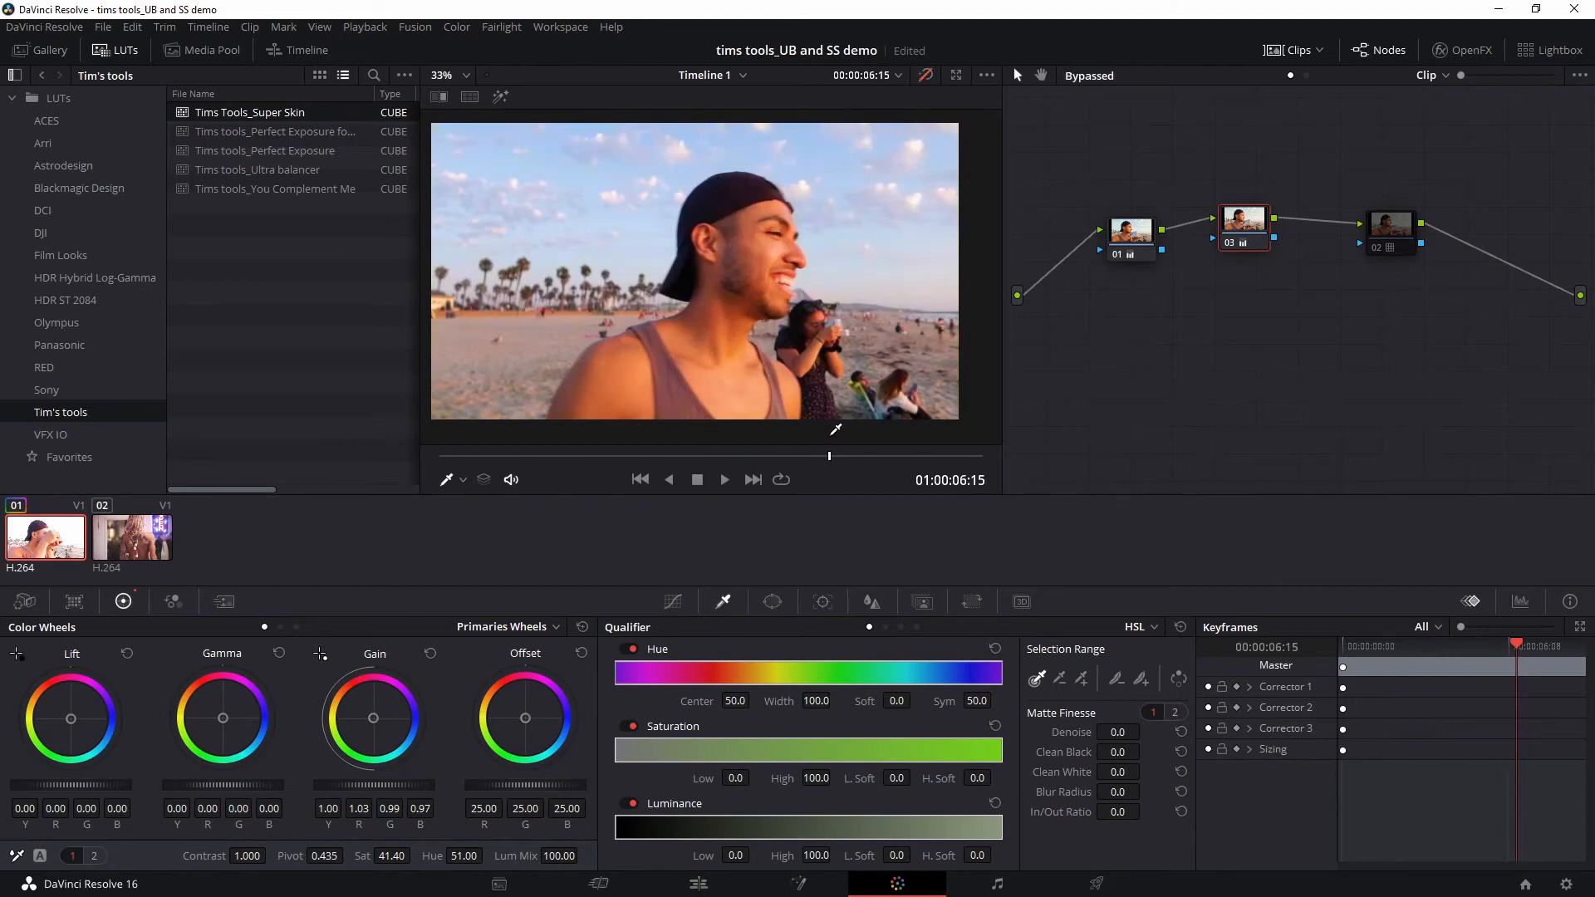
{"action": "key", "text": "shift+d"}
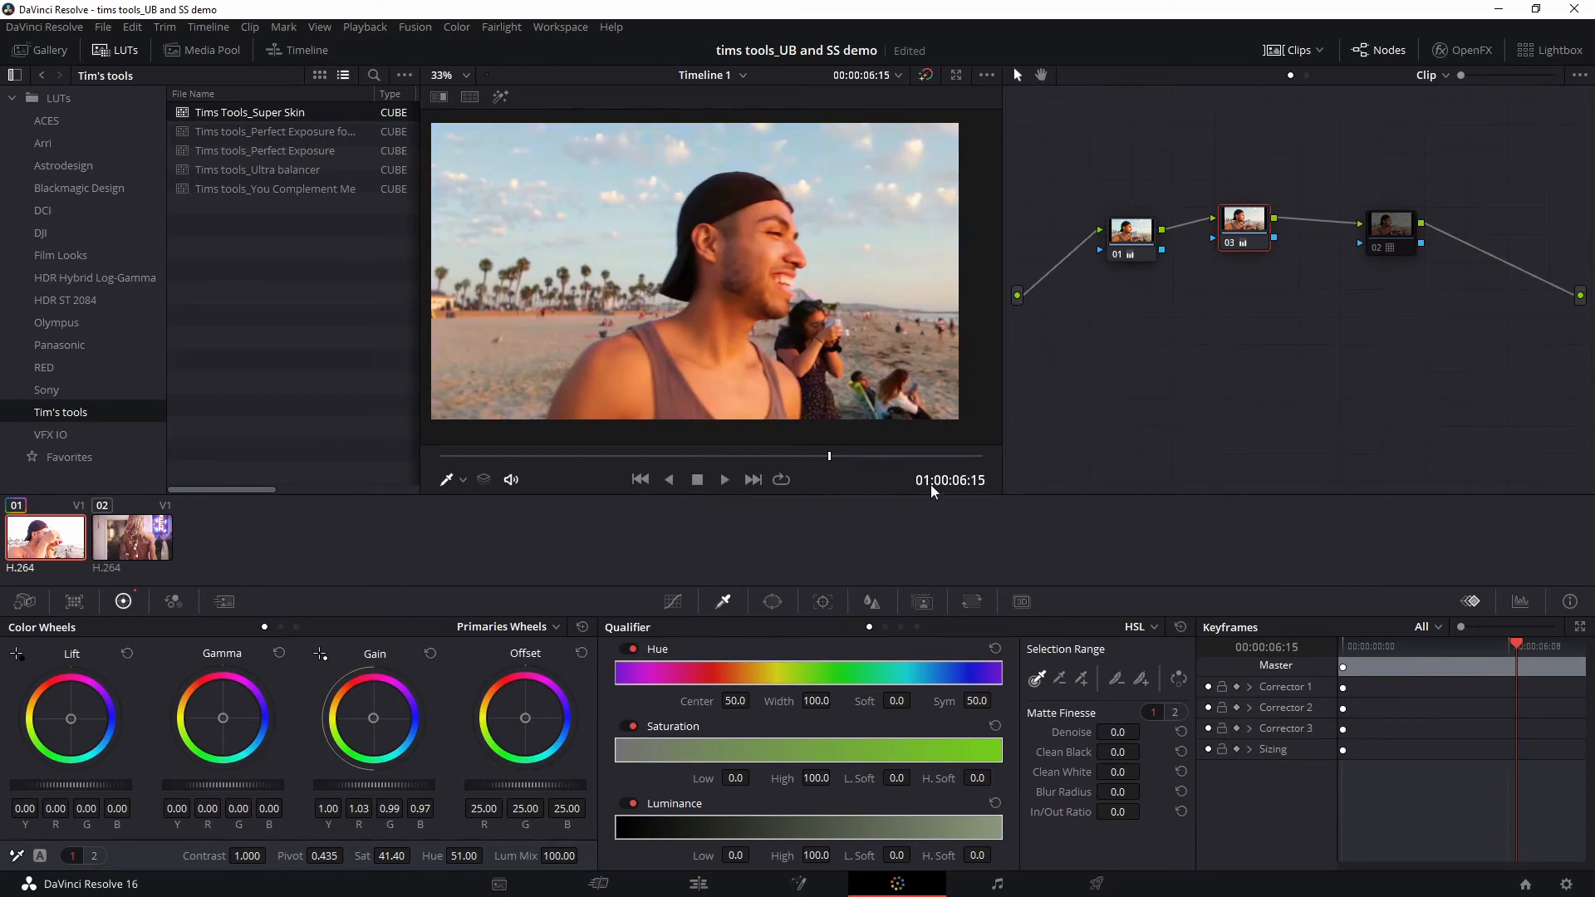
{"action": "key", "text": "shift+d"}
{"action": "key", "text": "shift+d"}
{"action": "key", "text": "space"}
{"action": "mouse_move", "coordinate": [912, 471]}
{"action": "left_mouse_down"}
{"action": "mouse_move", "coordinate": [871, 467]}
{"action": "mouse_move", "coordinate": [920, 457]}
{"action": "left_mouse_up"}
{"action": "key", "text": "shift+d"}
{"action": "key", "text": "shift+d"}
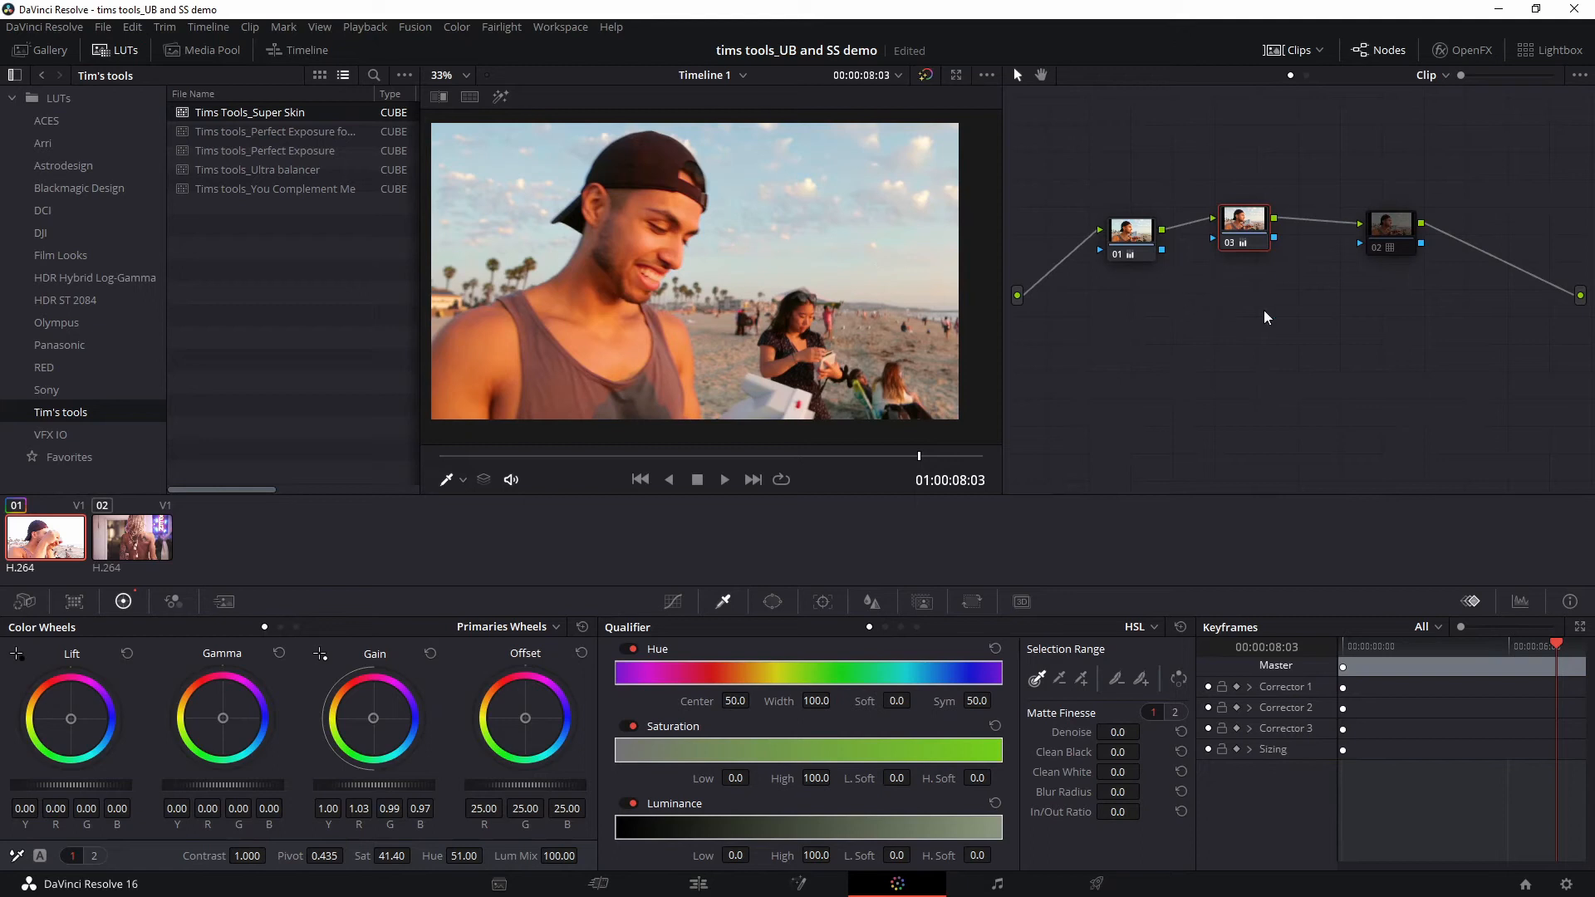
Delete the disabled Super Skin LUT node at the end of the node chain
{"action": "left_click_drag", "start_coordinate": [1394, 228], "coordinate": [1352, 216]}
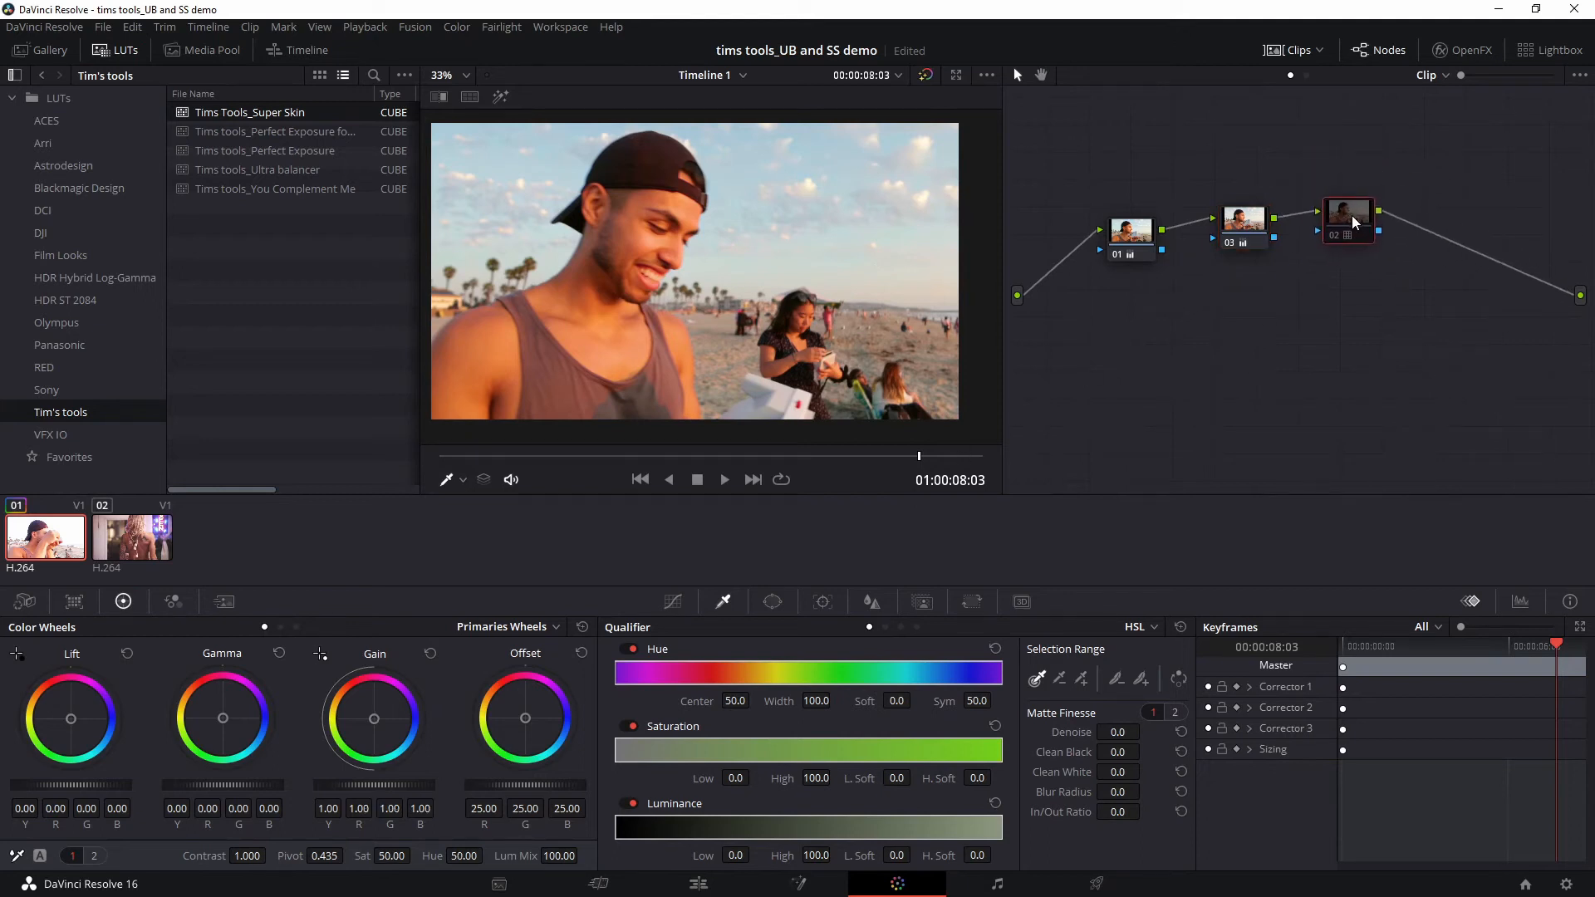
{"action": "right_click", "coordinate": [1353, 216]}
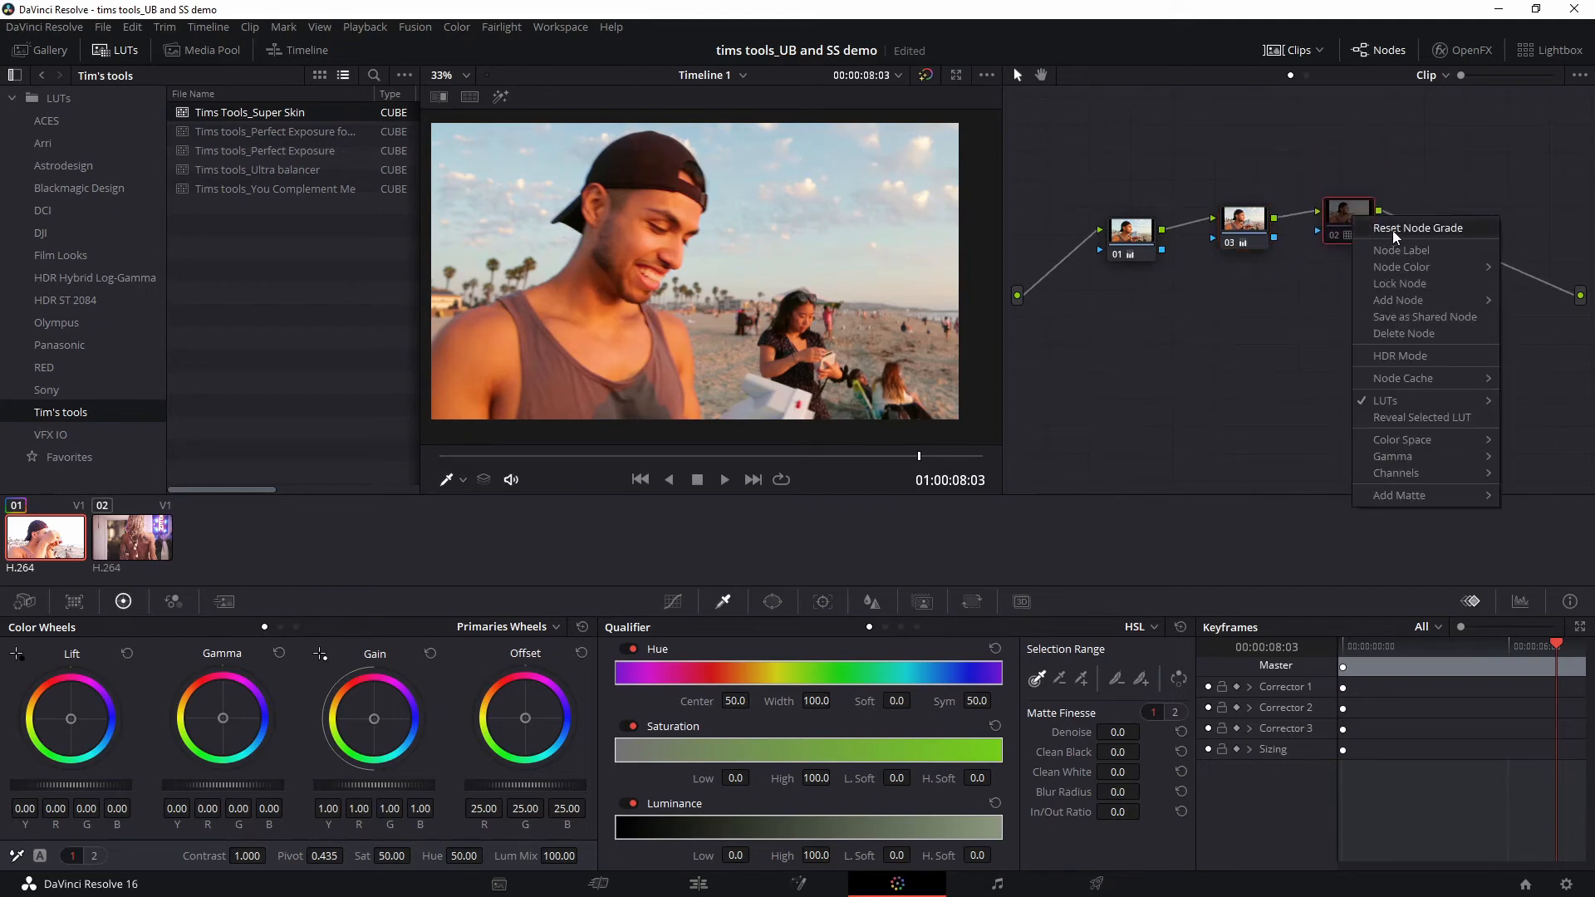
{"action": "left_click", "coordinate": [1453, 336]}
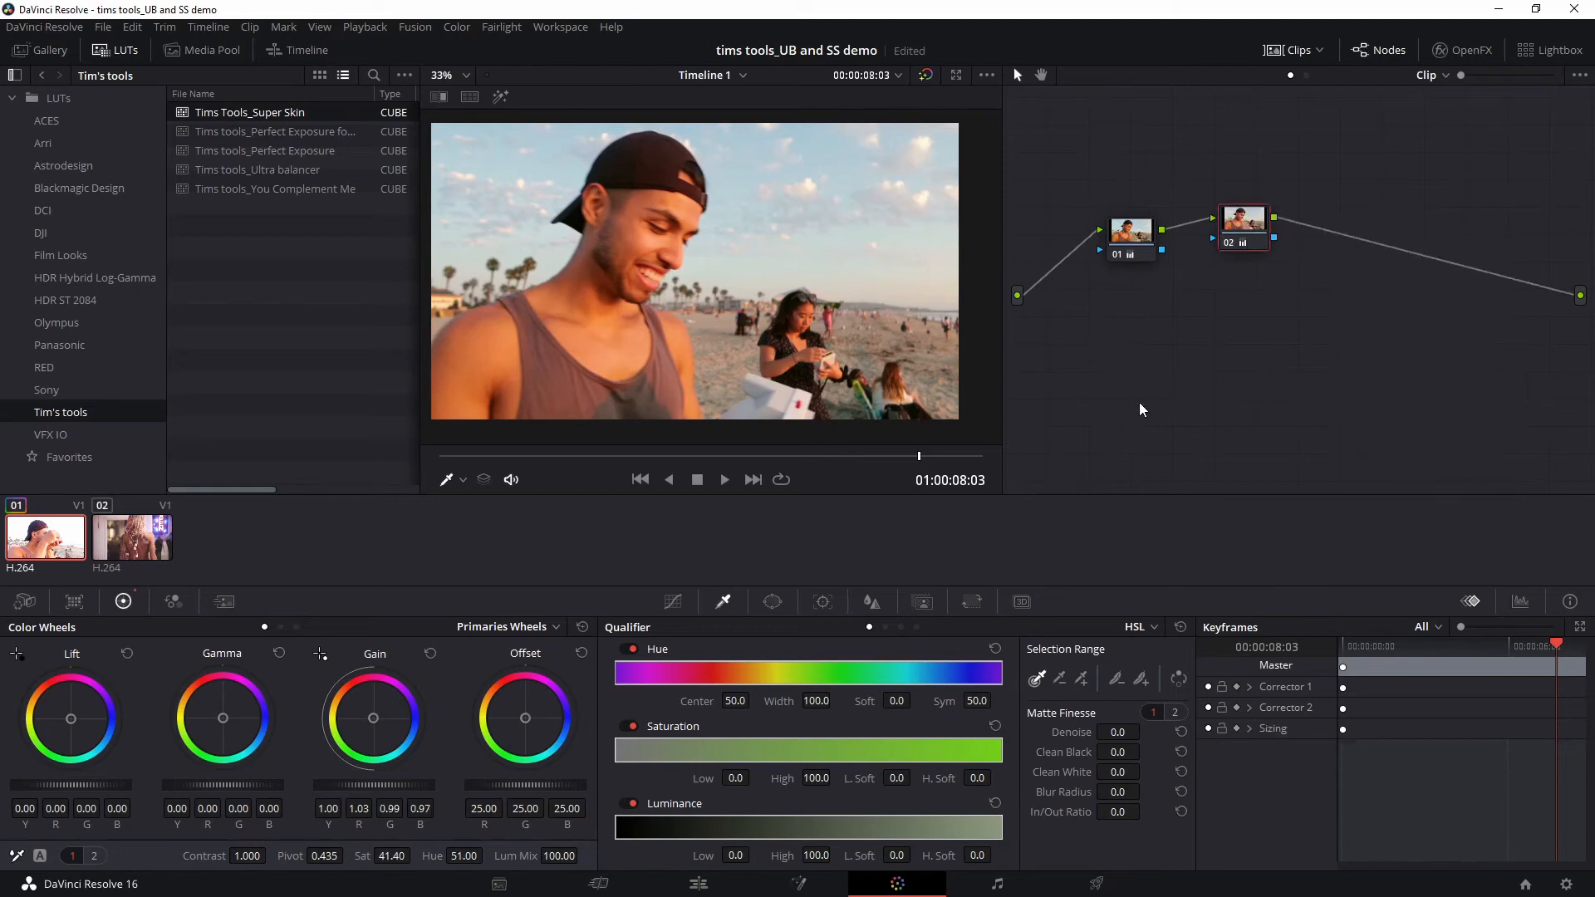
On the second clip, add a serial node after node 01 and apply the Tims tools_Ultra balancer LUT to it
{"action": "left_click", "coordinate": [131, 544]}
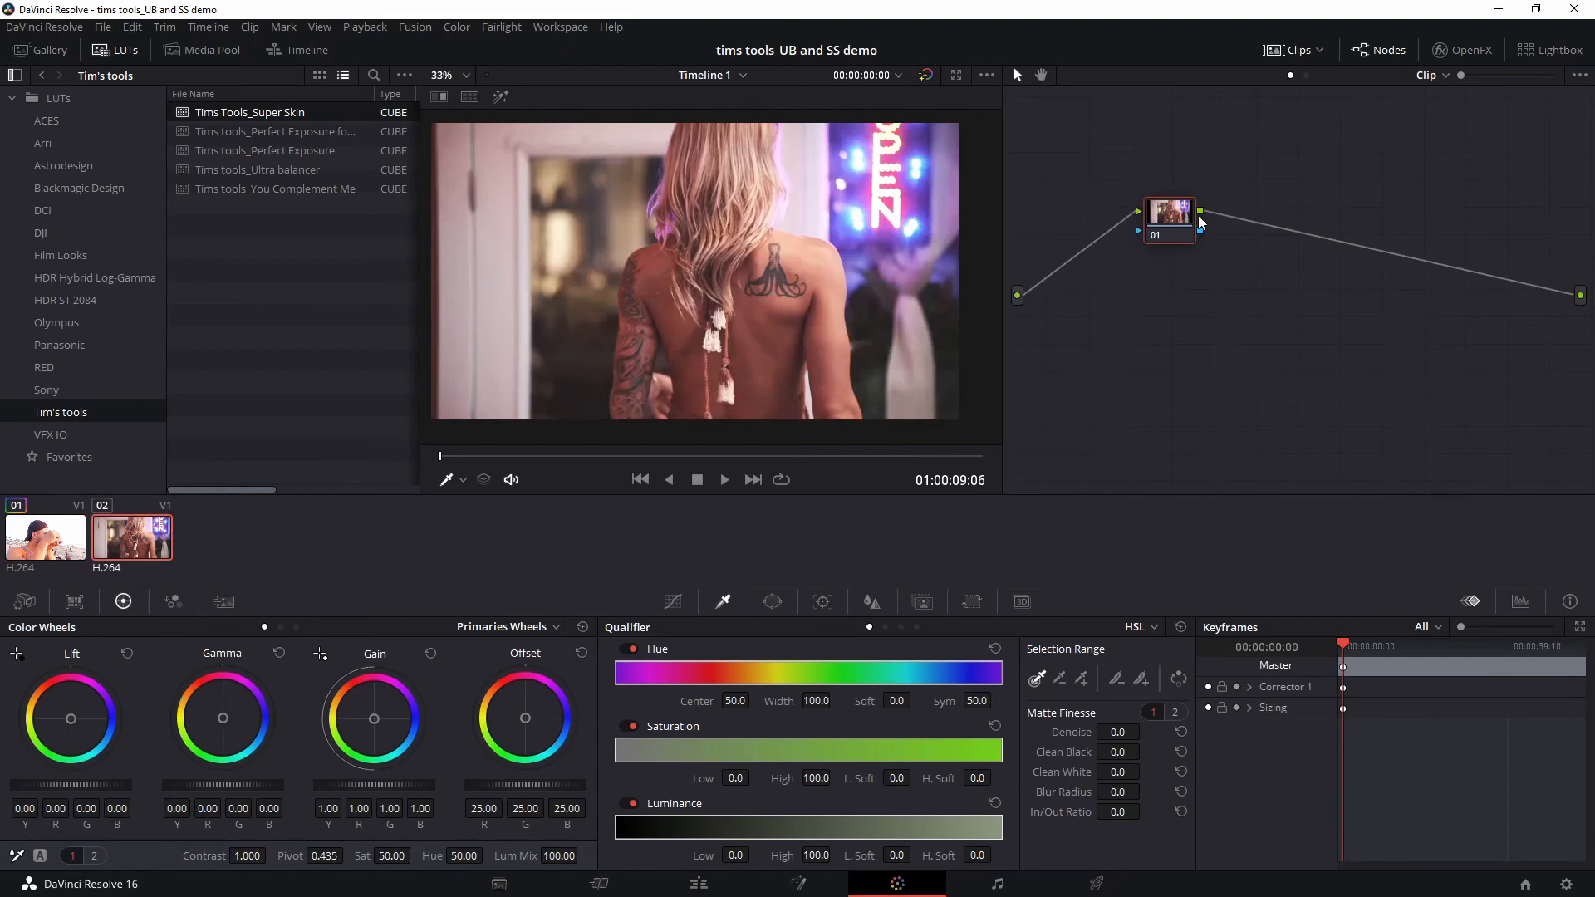
{"action": "left_click_drag", "start_coordinate": [526, 457], "coordinate": [440, 455]}
{"action": "left_click_drag", "start_coordinate": [1190, 216], "coordinate": [1347, 232]}
{"action": "key", "text": "alt+s"}
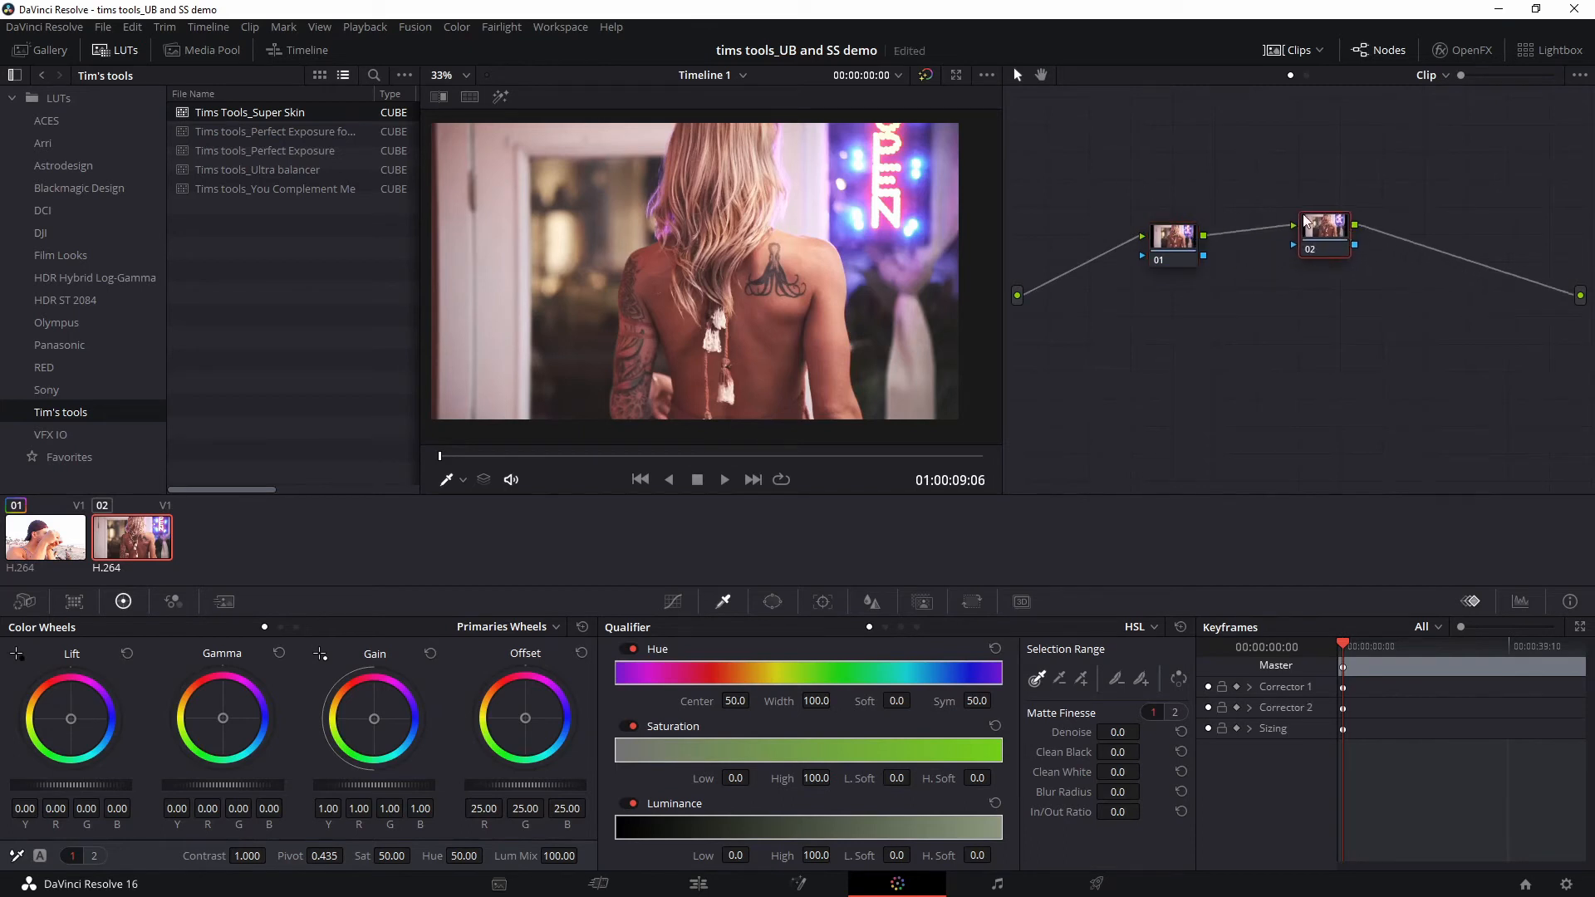
{"action": "left_click", "coordinate": [282, 171]}
{"action": "left_click_drag", "start_coordinate": [283, 170], "coordinate": [1311, 220]}
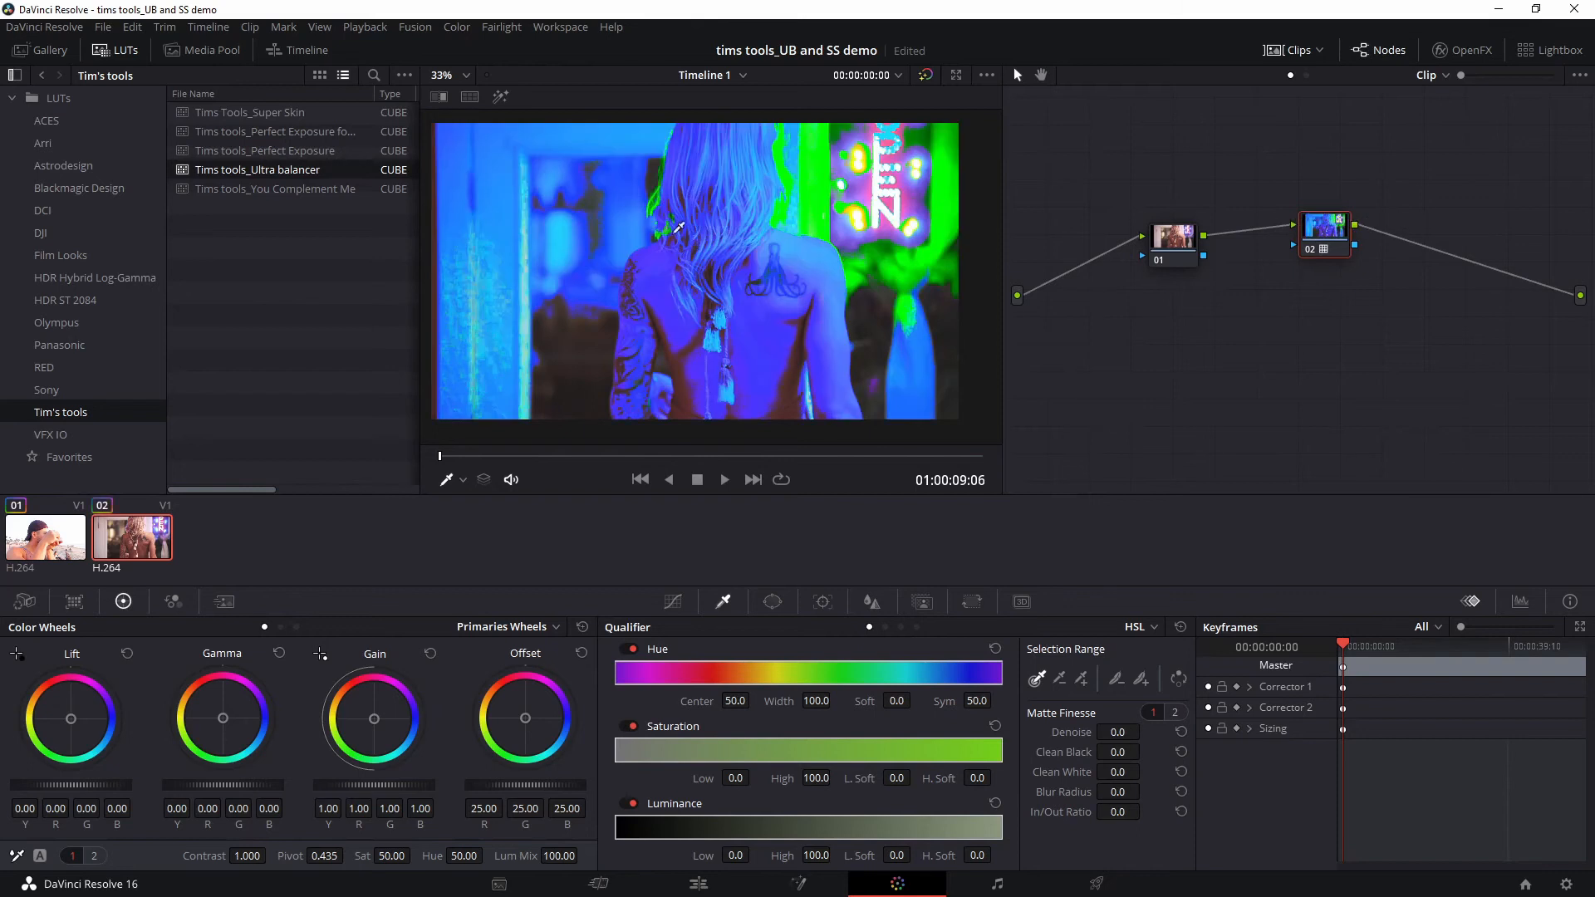
Balance the second clip by shifting node 01's Offset to red 15.33, green 26.48, blue 25.17
{"action": "left_click", "coordinate": [1156, 251]}
{"action": "left_click_drag", "start_coordinate": [523, 715], "coordinate": [525, 724]}
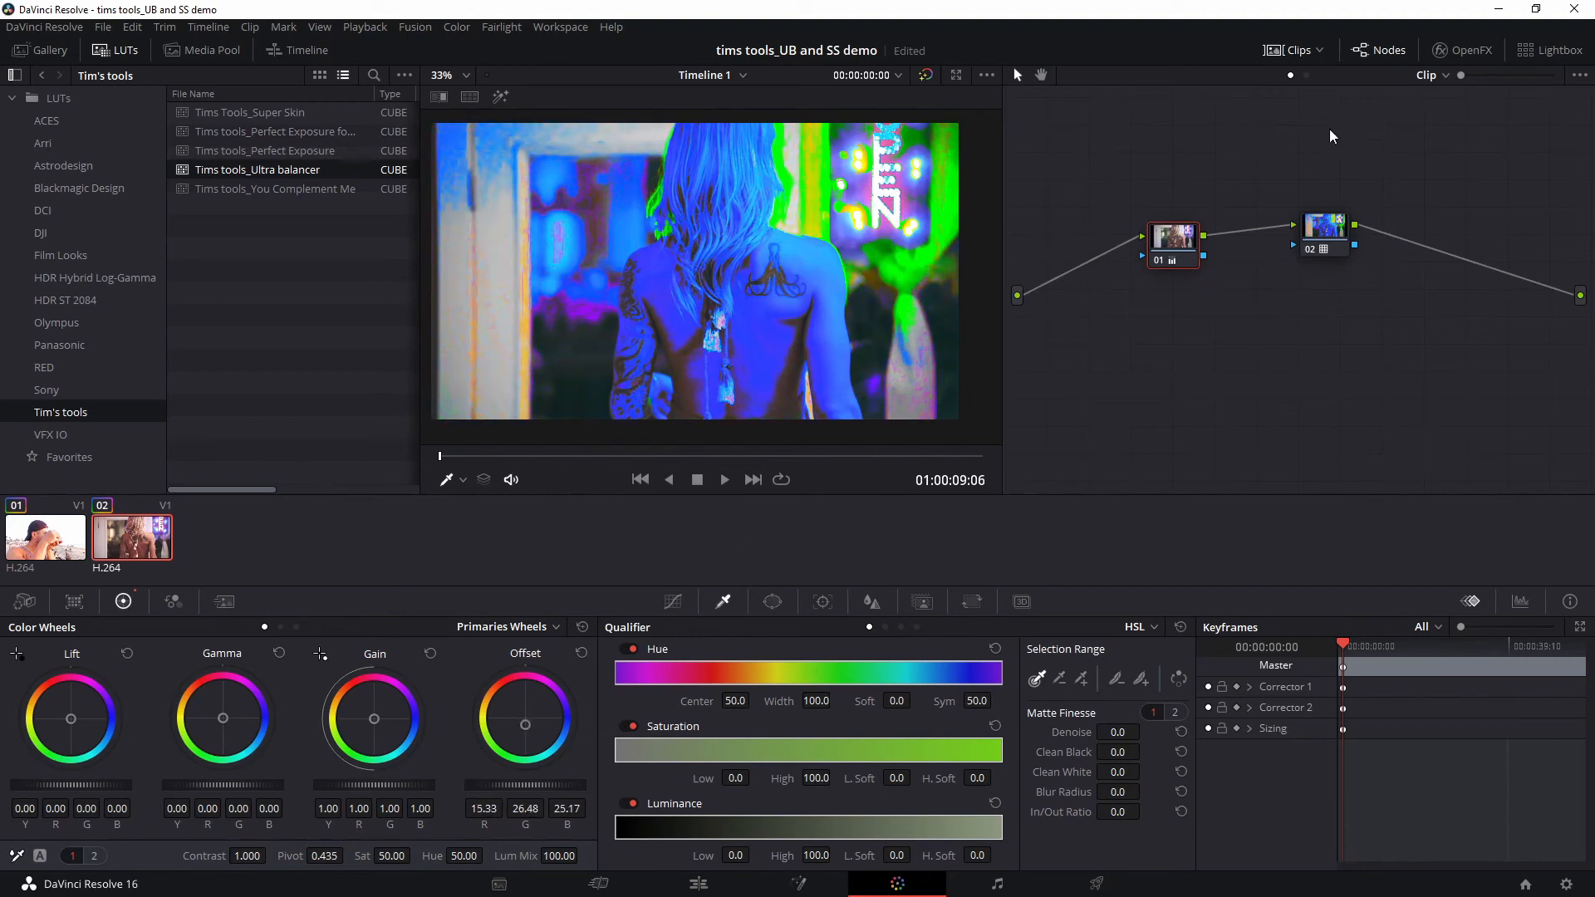
Disable the Ultra balancer node 02 and compare the balanced image with the grade bypassed
{"action": "left_click", "coordinate": [1335, 224]}
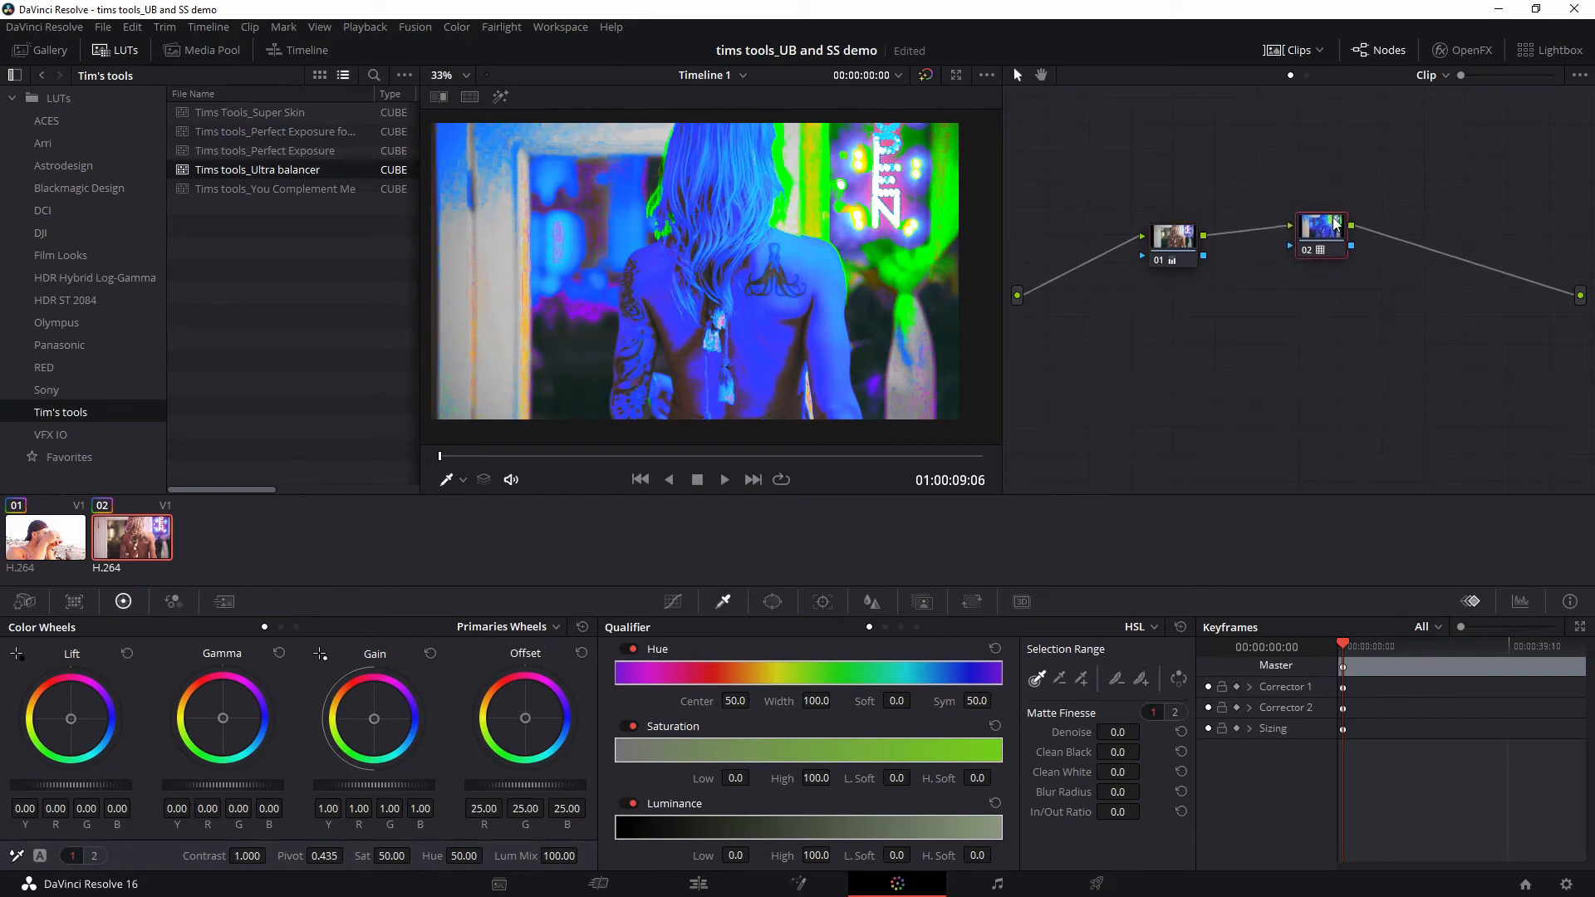
{"action": "key", "text": "ctrl+d"}
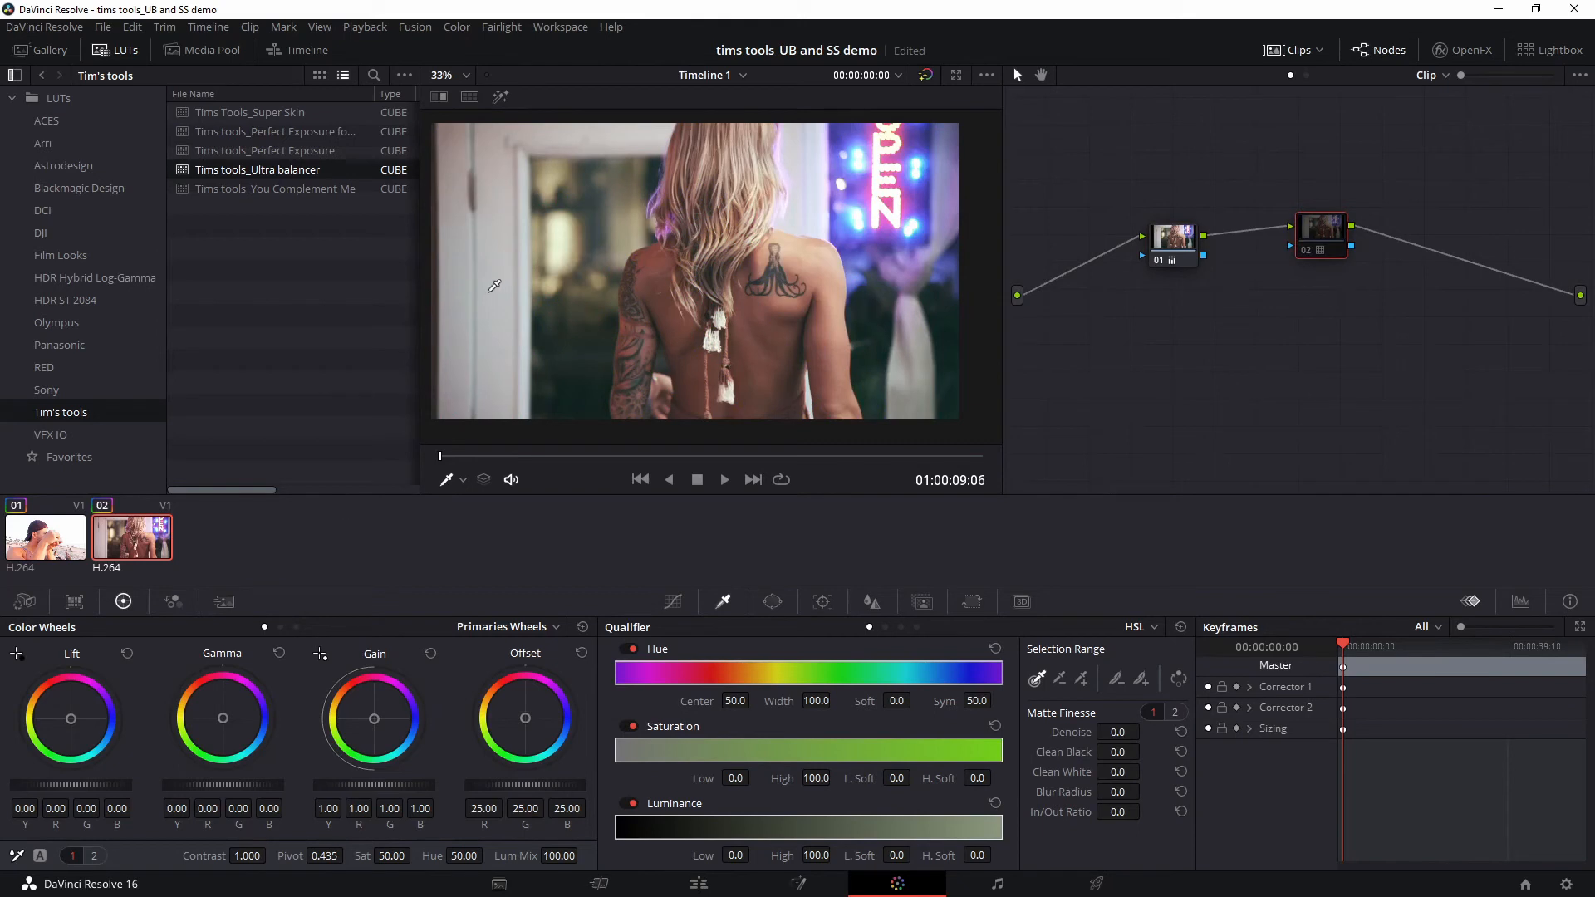
{"action": "left_click", "coordinate": [1175, 249]}
{"action": "key", "text": "shift+d"}
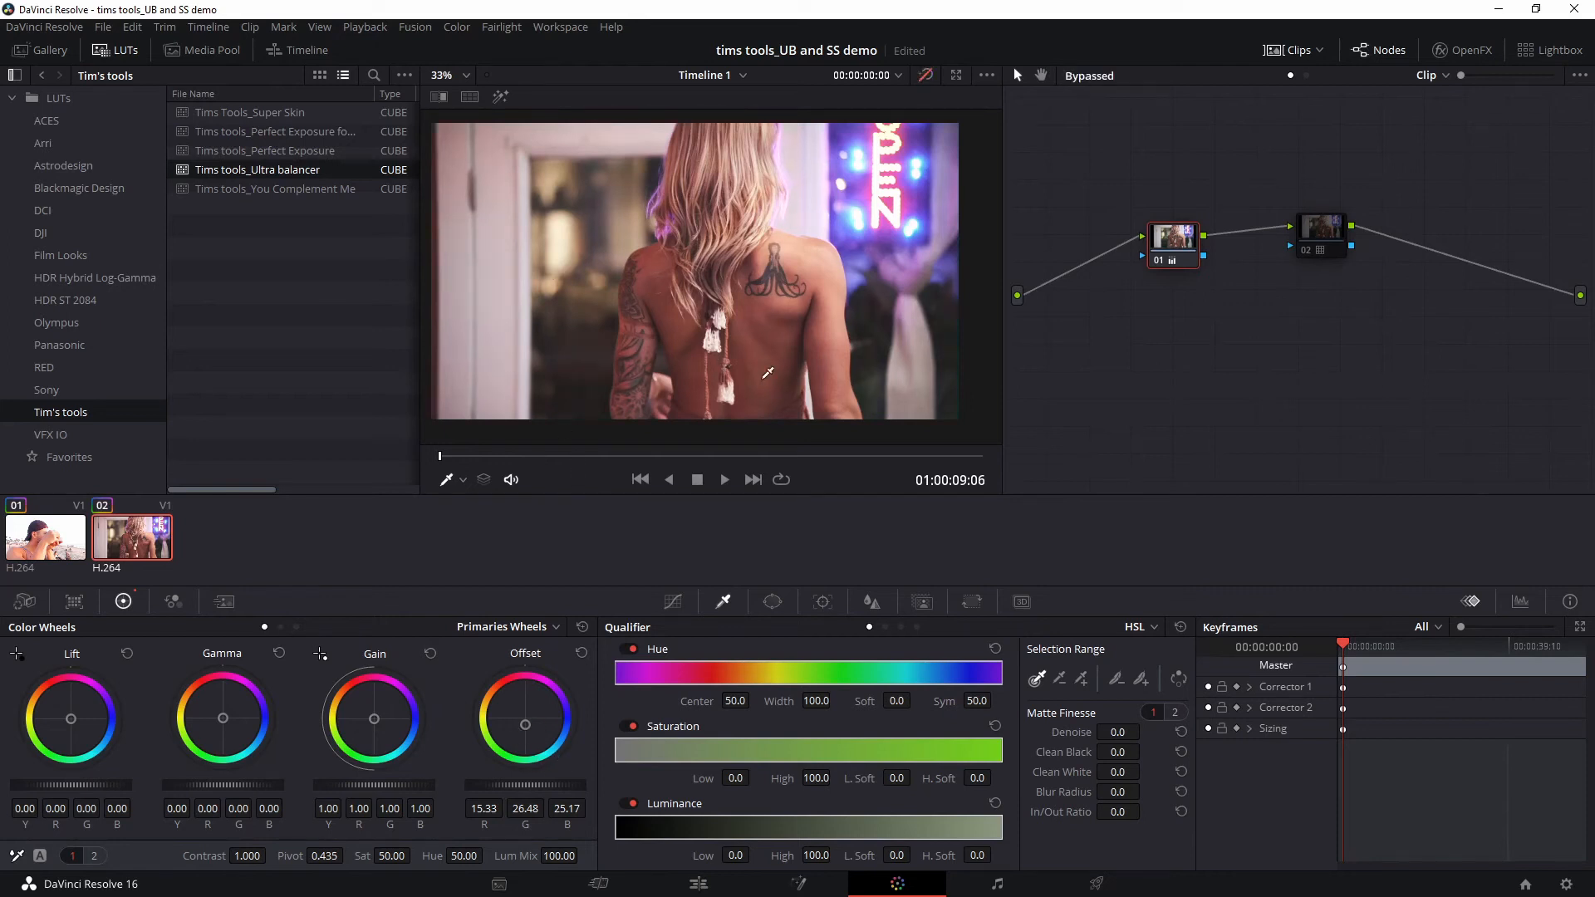
{"action": "key", "text": "shift+d"}
Insert an empty serial node between node 01 and the disabled Ultra balancer node
{"action": "left_click", "coordinate": [1324, 229]}
{"action": "left_click_drag", "start_coordinate": [1324, 224], "coordinate": [1352, 247]}
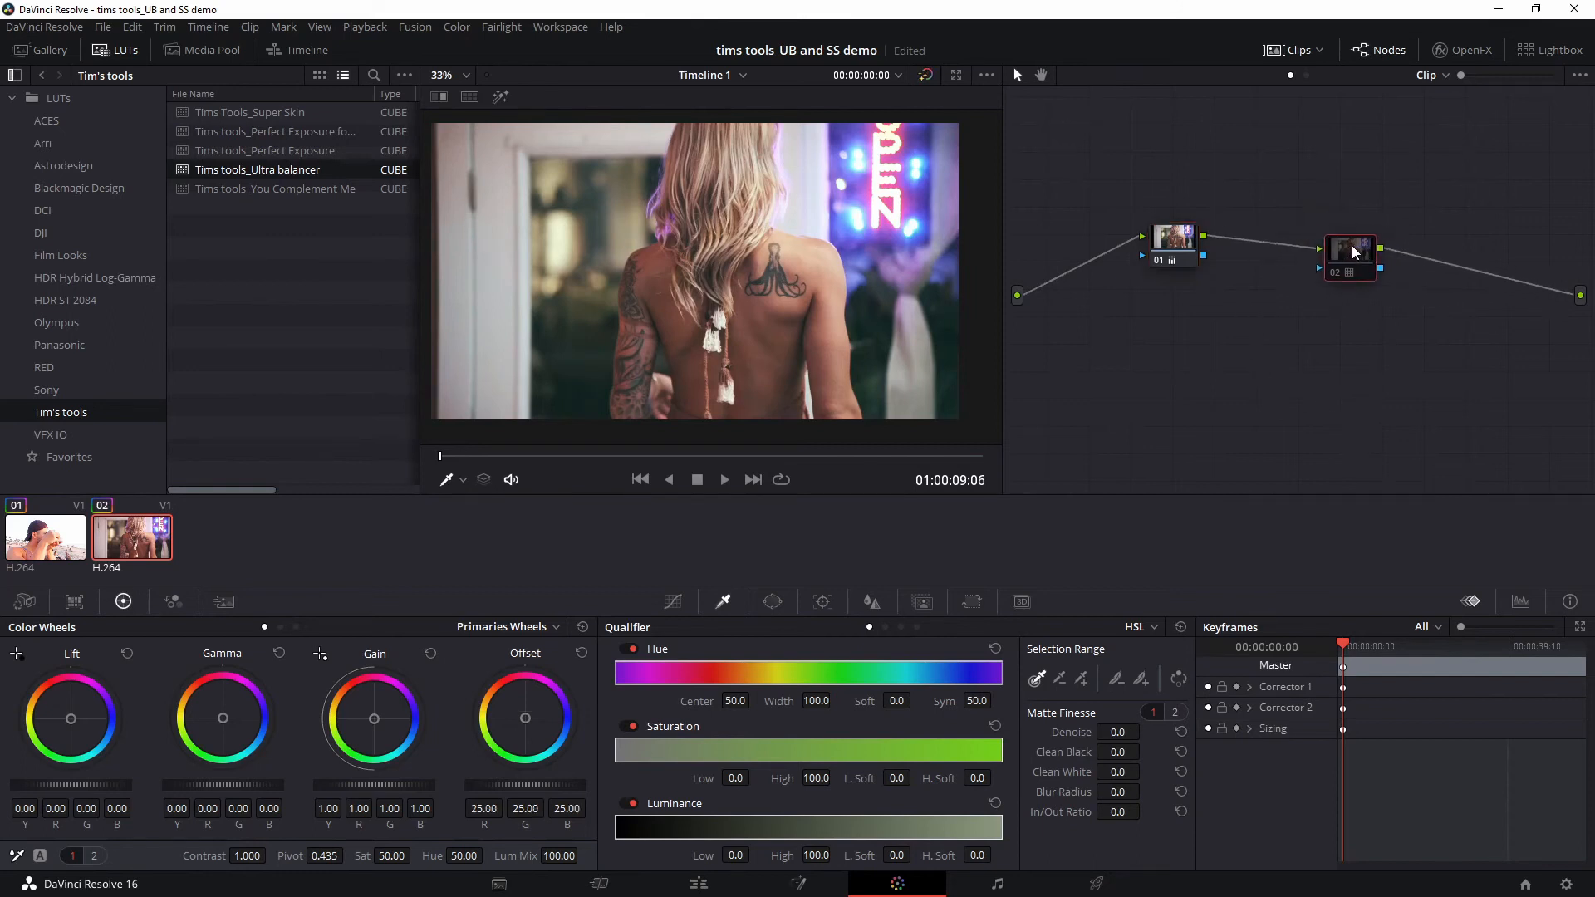
{"action": "key", "text": "alt+s"}
{"action": "mouse_move", "coordinate": [1350, 234]}
{"action": "left_mouse_down"}
{"action": "mouse_move", "coordinate": [1306, 216]}
{"action": "mouse_move", "coordinate": [1346, 234]}
{"action": "left_mouse_up"}
{"action": "key", "text": "Delete"}
{"action": "key", "text": "shift+s"}
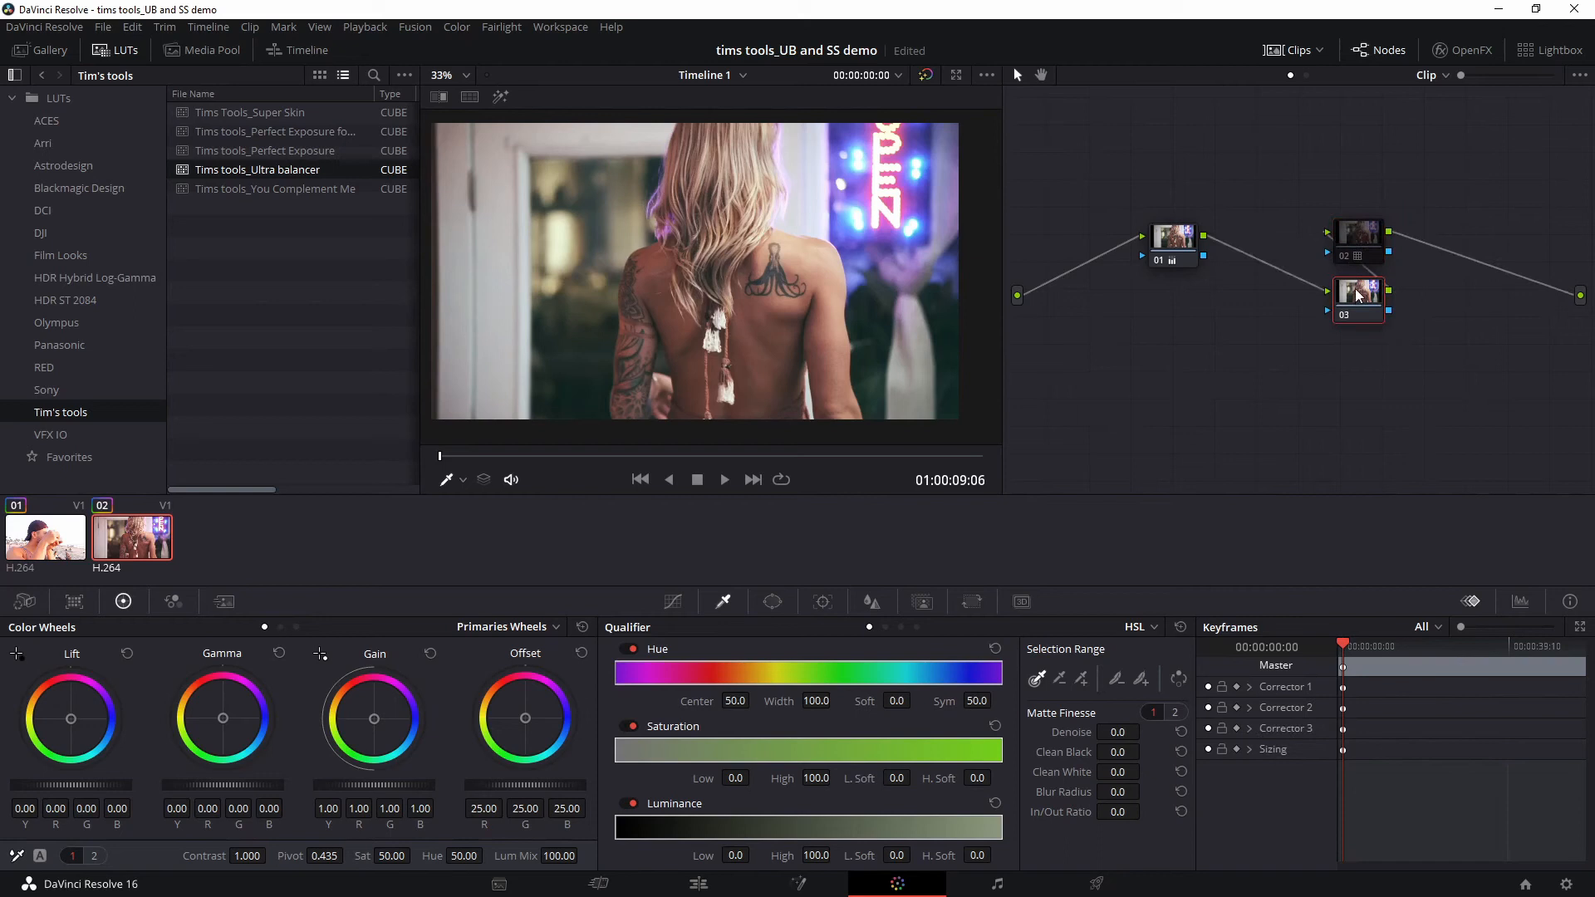
Re-enable node 02 at the end of the chain and replace its LUT with Tims Tools_Super Skin
{"action": "left_click", "coordinate": [1358, 241]}
{"action": "key", "text": "ctrl+d"}
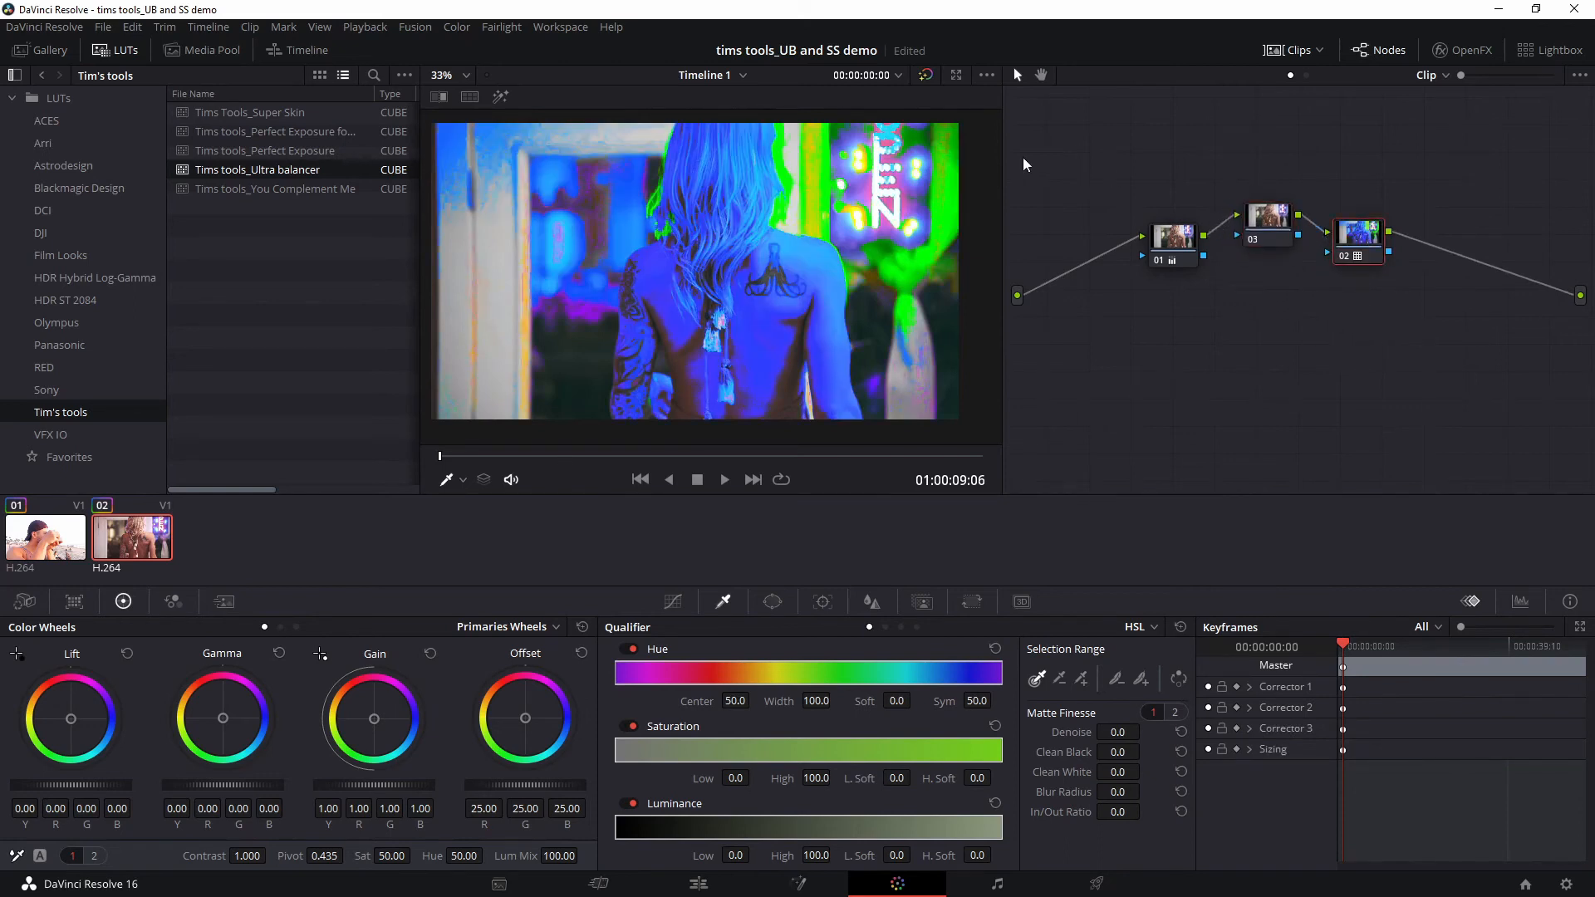
{"action": "left_click_drag", "start_coordinate": [248, 113], "coordinate": [1340, 229]}
On node 03, set Hue to 46.60 and shift Gain to red 1.06, green 0.98, blue 1.04
{"action": "left_click", "coordinate": [1275, 218]}
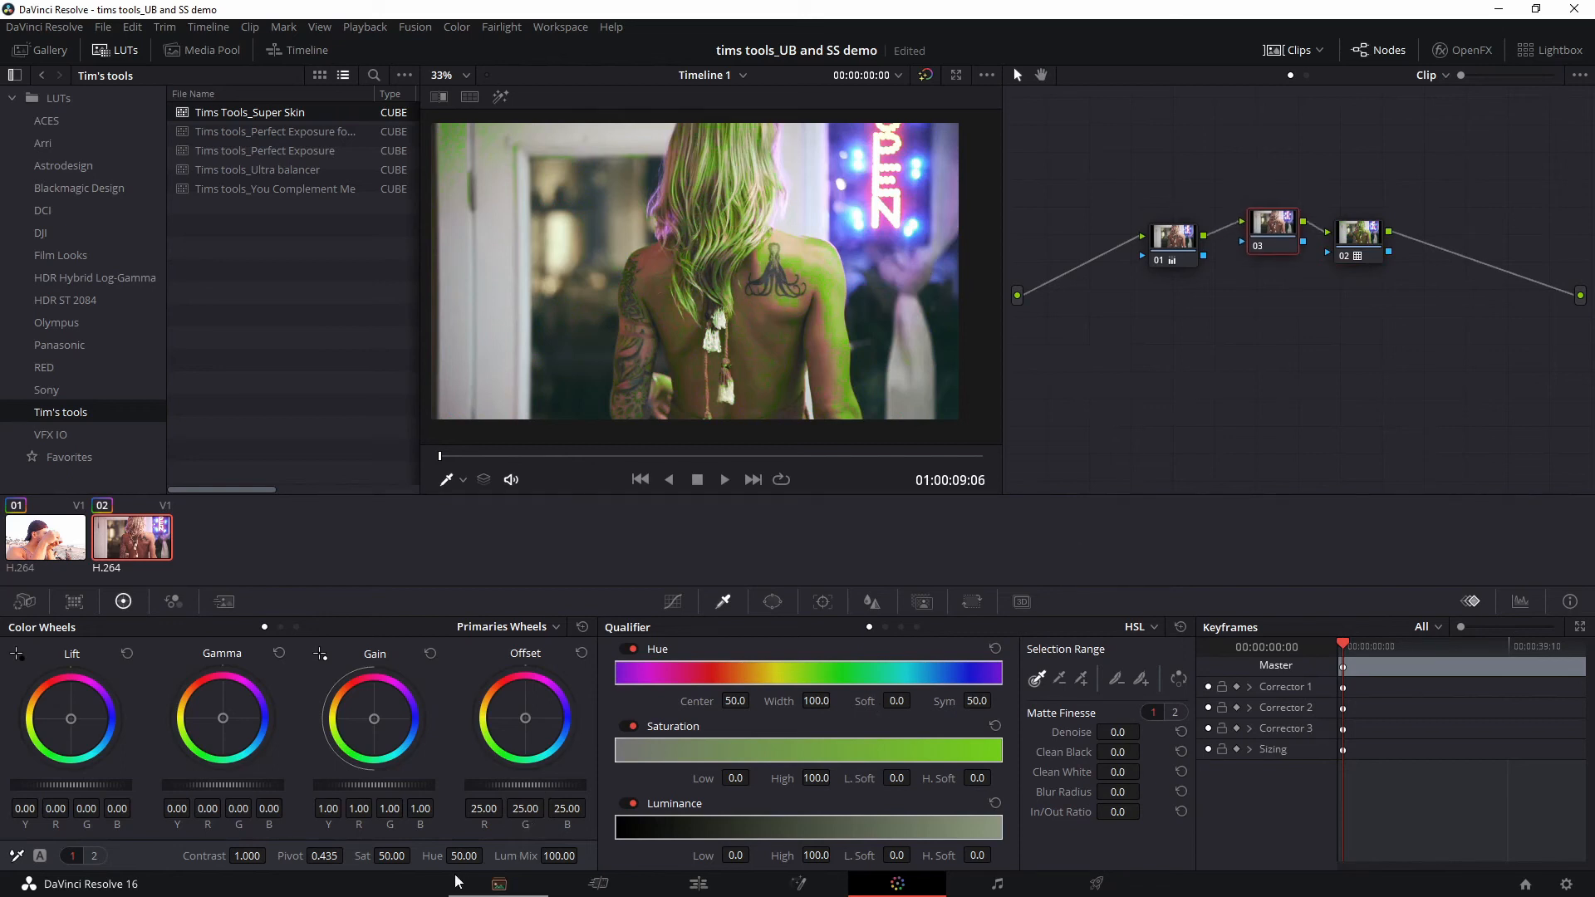
{"action": "left_click_drag", "start_coordinate": [463, 856], "coordinate": [442, 856]}
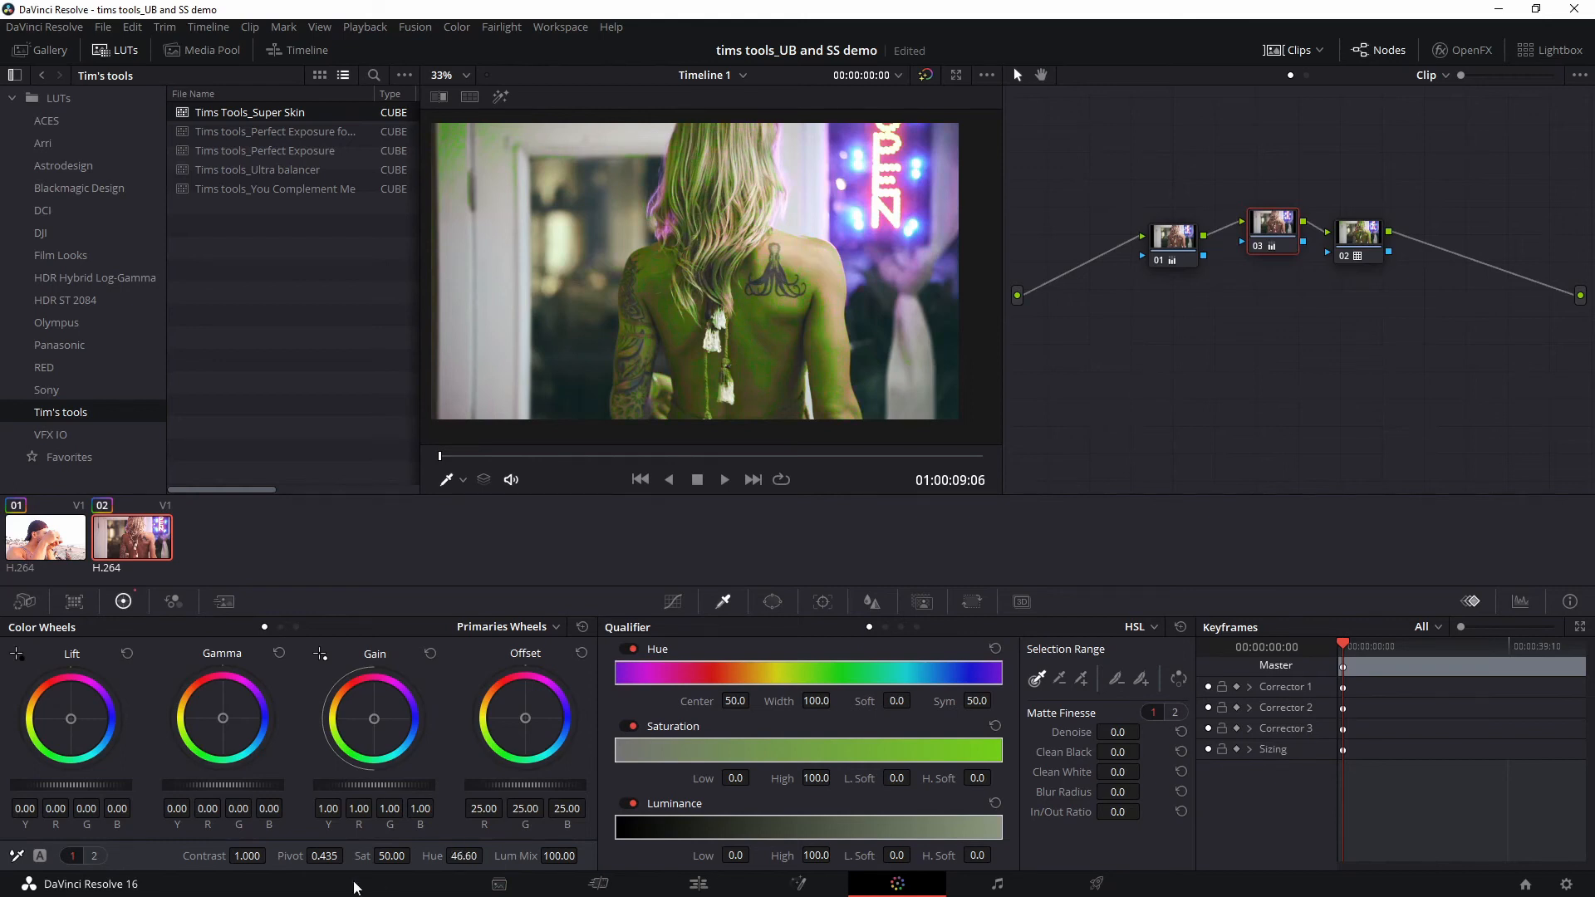
{"action": "left_click_drag", "start_coordinate": [372, 719], "coordinate": [374, 717]}
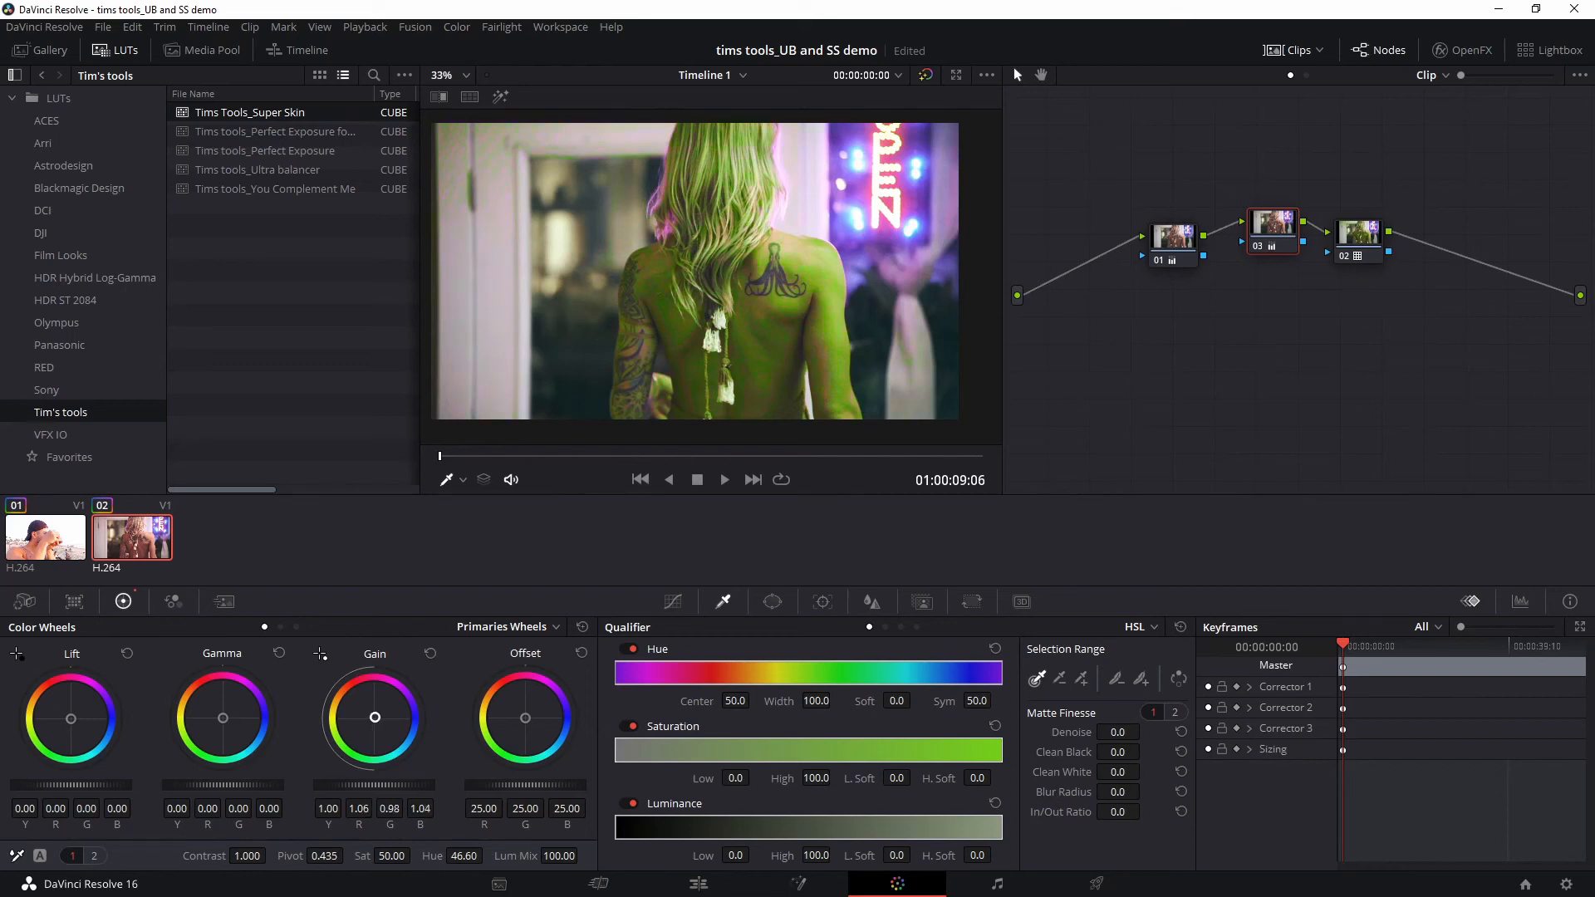
Disable the Super Skin node and compare the graded and bypassed image at the clip's start and at 01:00:17:24
{"action": "left_click", "coordinate": [1359, 246]}
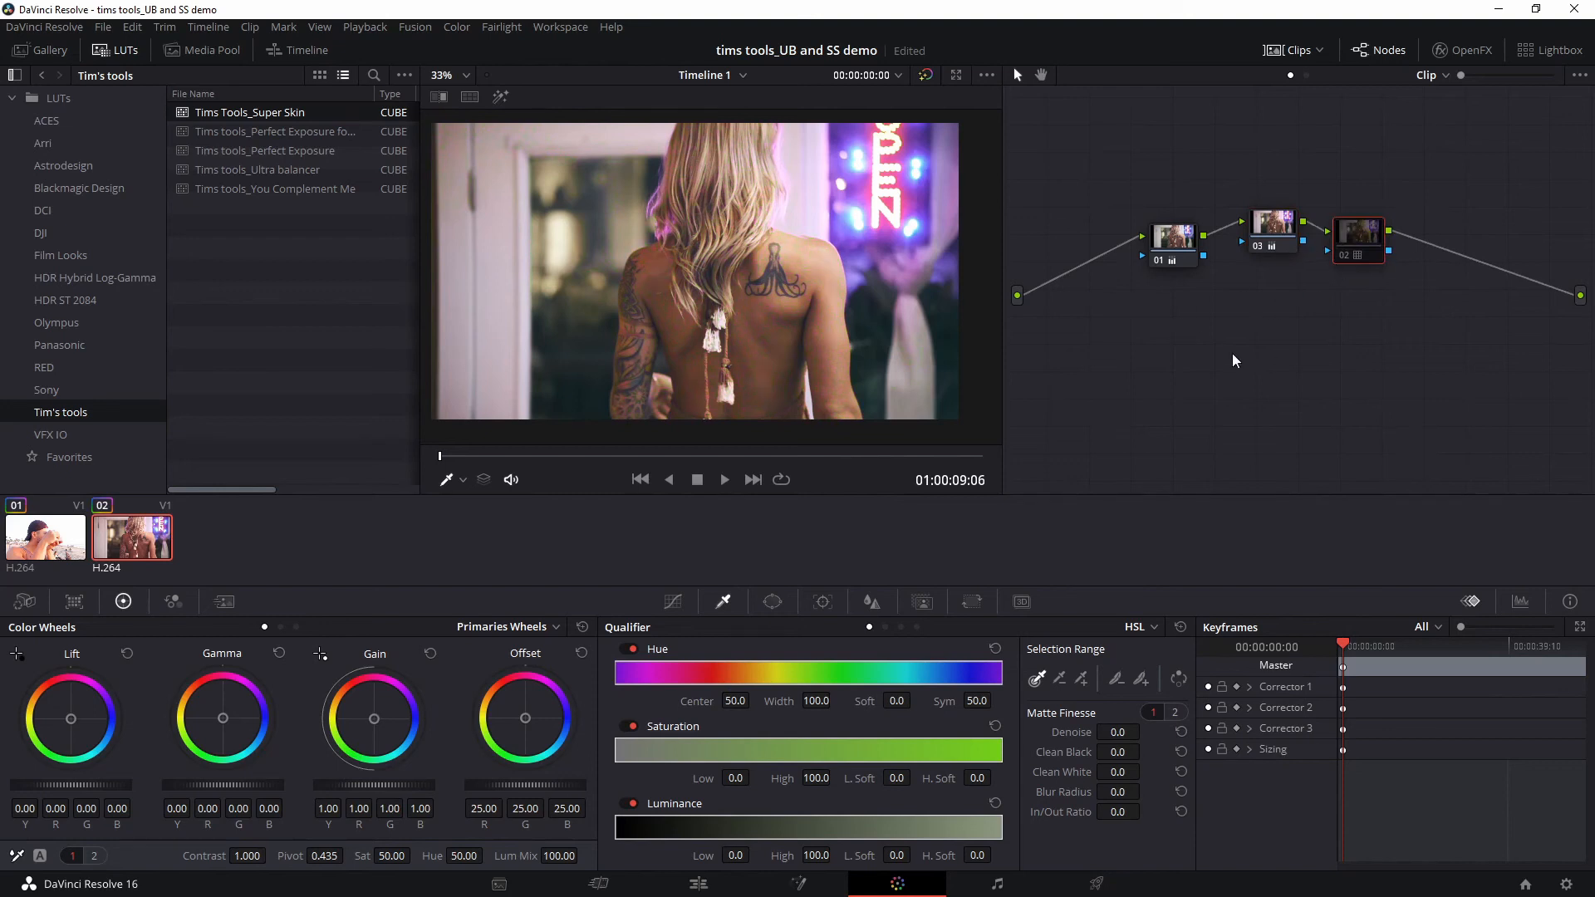
{"action": "key", "text": "shift+d"}
{"action": "key", "text": "shift+d"}
{"action": "left_click_drag", "start_coordinate": [440, 456], "coordinate": [516, 459]}
{"action": "key", "text": "shift+d"}
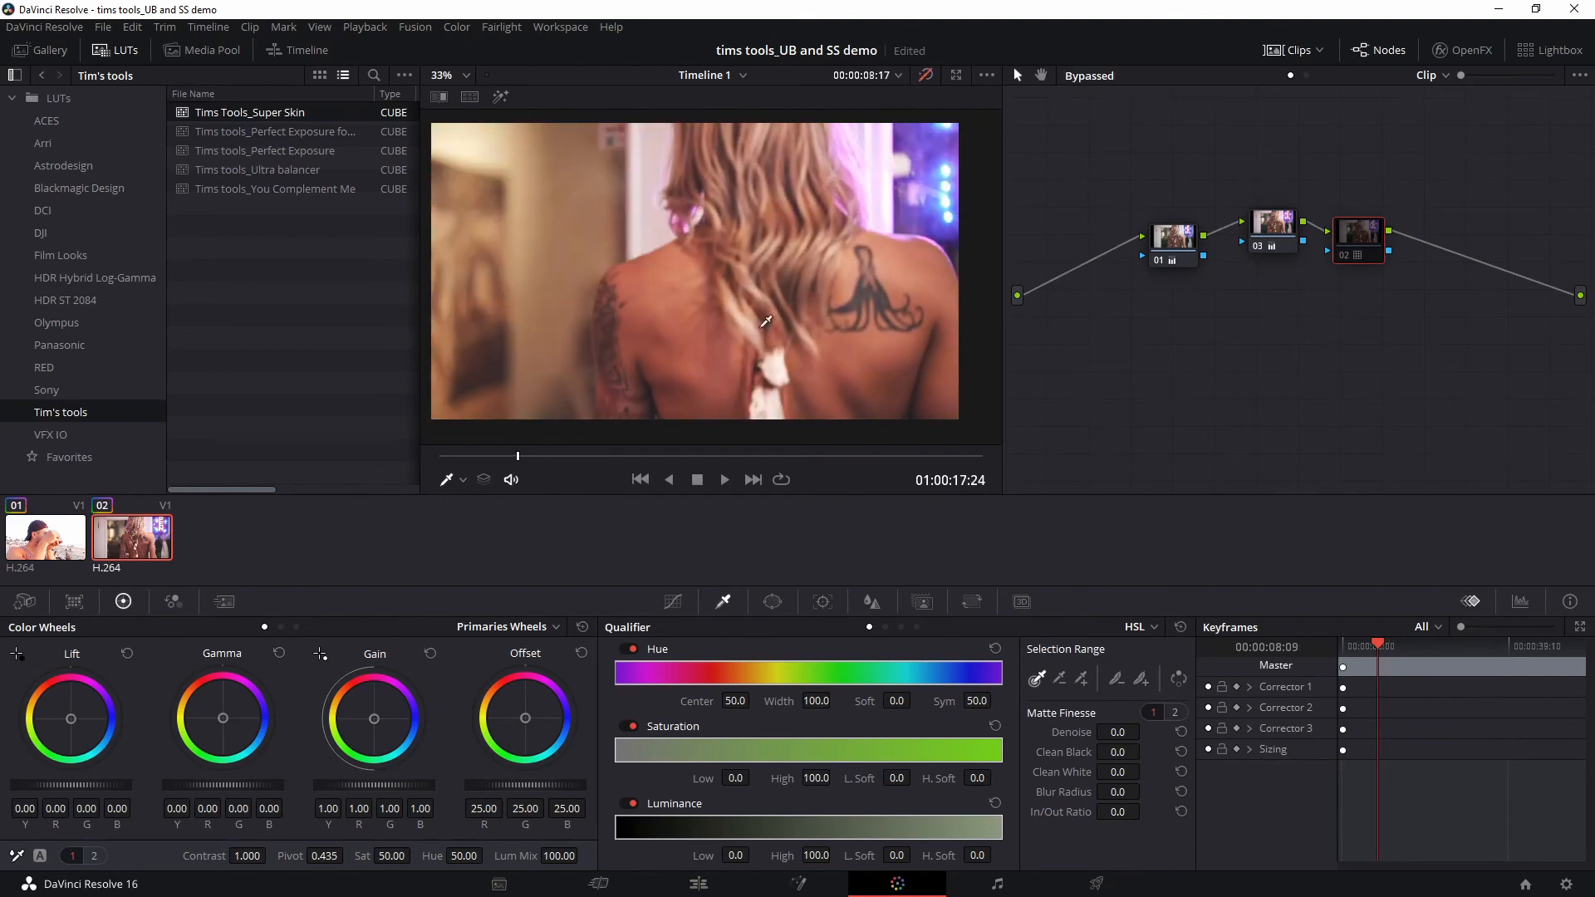
{"action": "key", "text": "shift+d"}
{"action": "left_click_drag", "start_coordinate": [477, 457], "coordinate": [440, 456]}
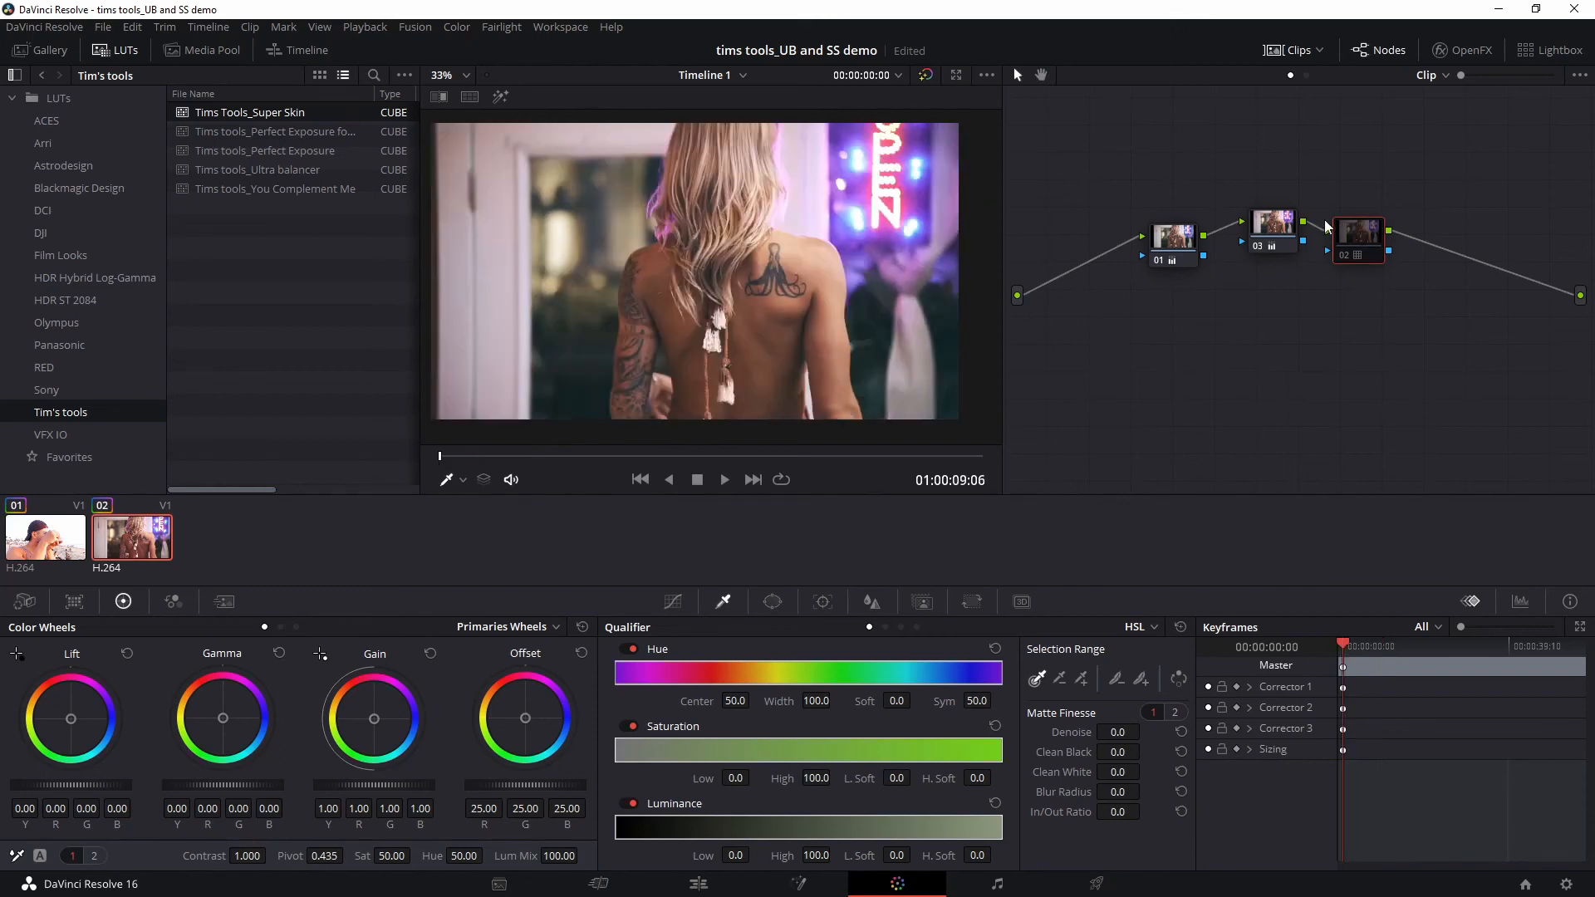
Replace the disabled Super Skin node with a new serial node carrying the Tims tools_You Complement Me LUT, spaced apart from node 02
{"action": "right_click", "coordinate": [1364, 224]}
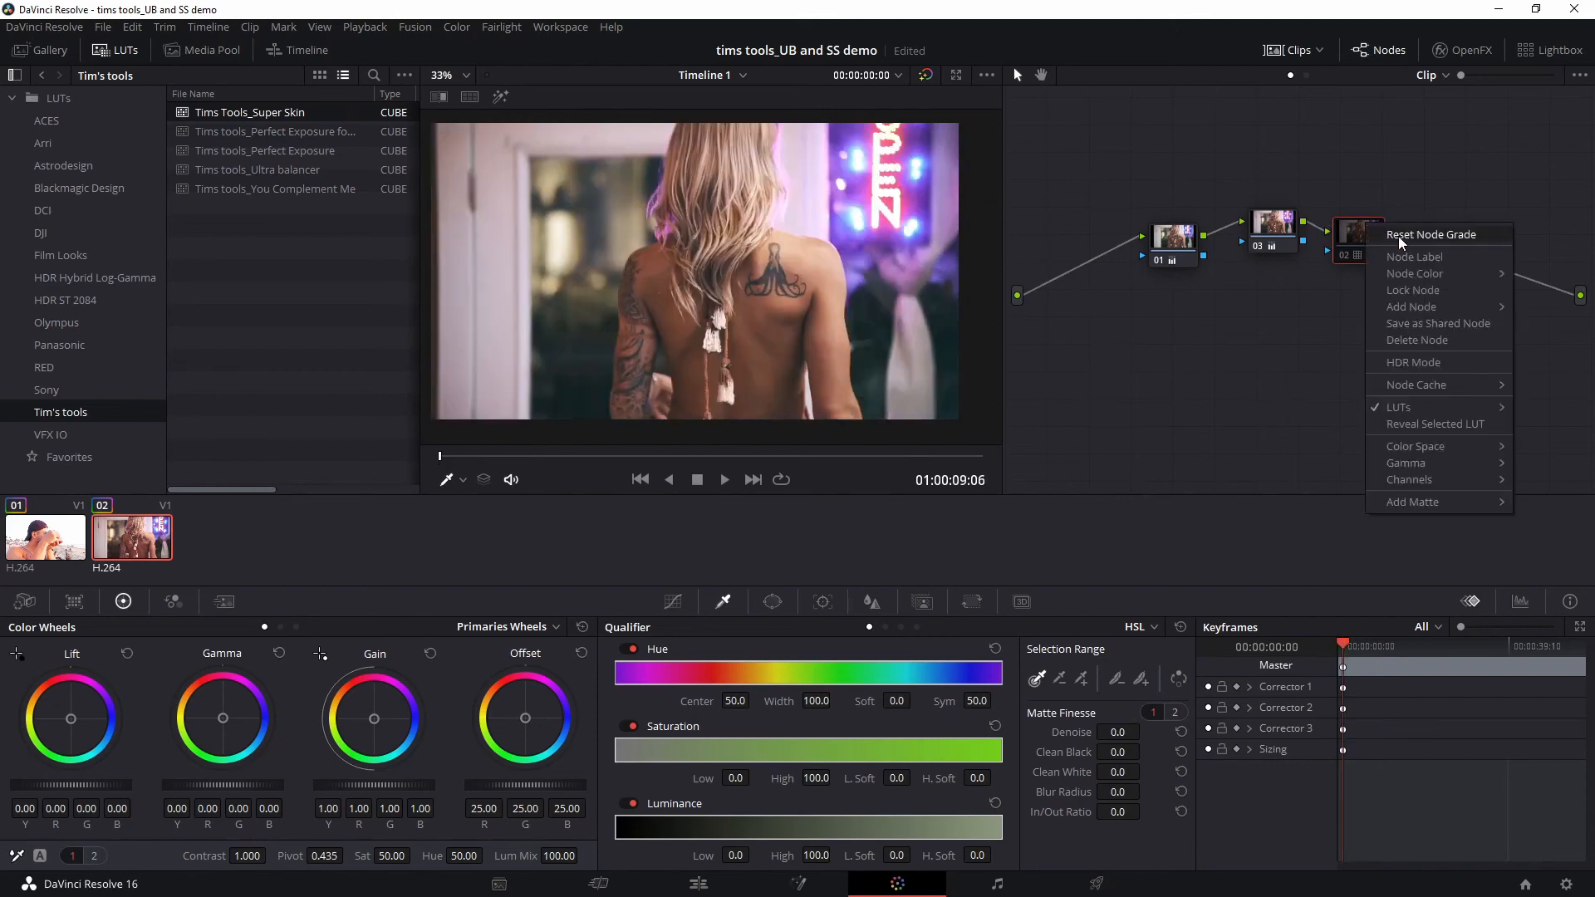
{"action": "left_click", "coordinate": [1437, 340]}
{"action": "key", "text": "alt+s"}
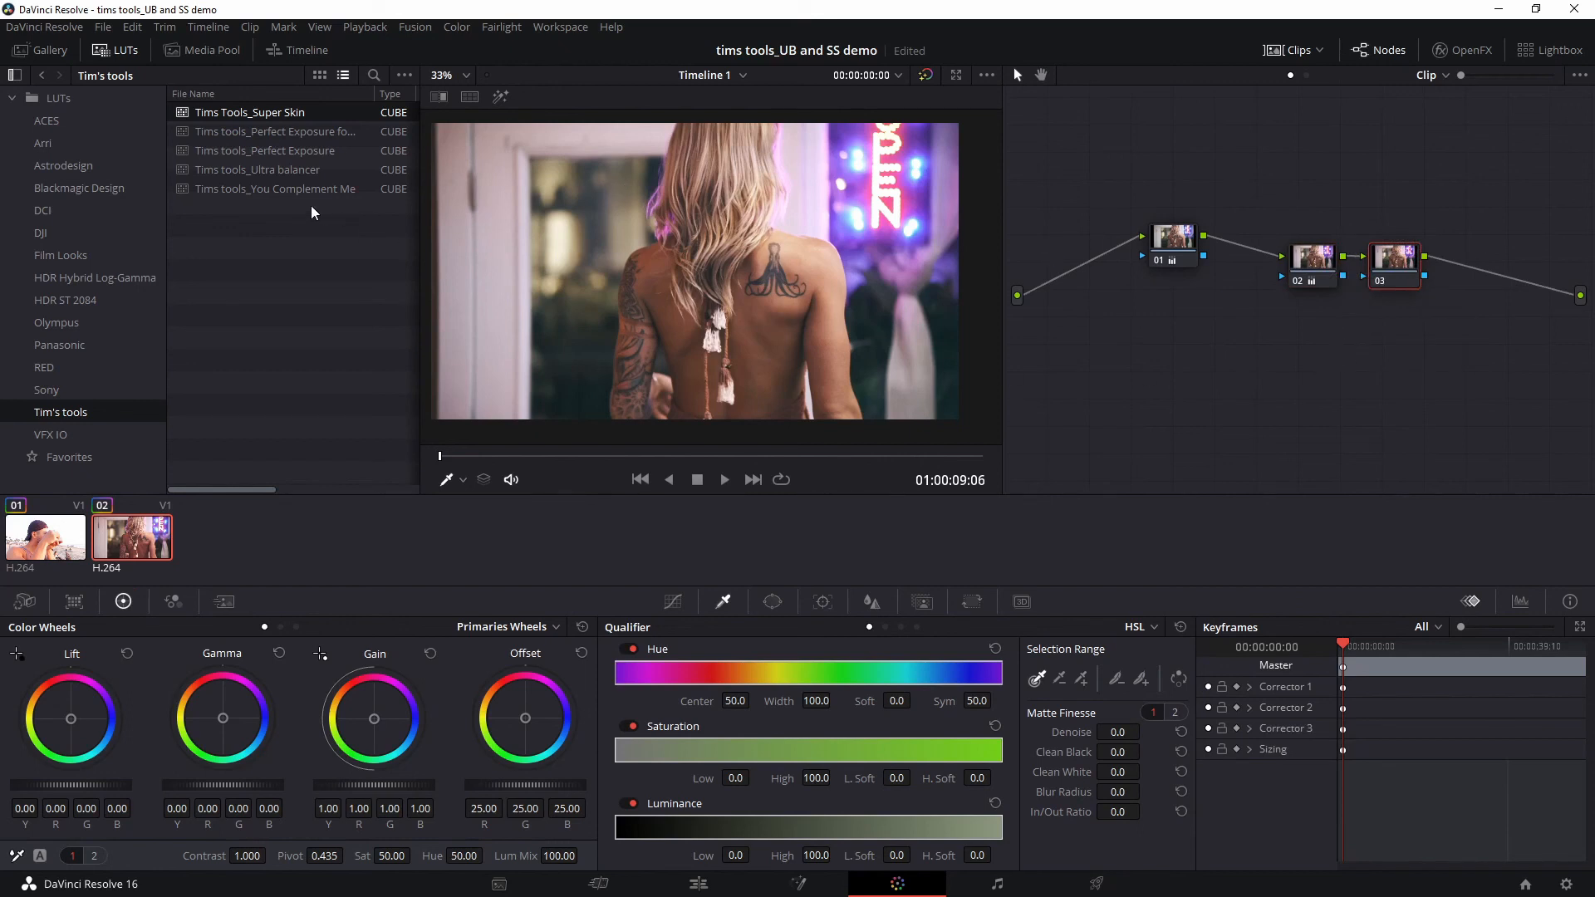
{"action": "left_click_drag", "start_coordinate": [285, 191], "coordinate": [1386, 262]}
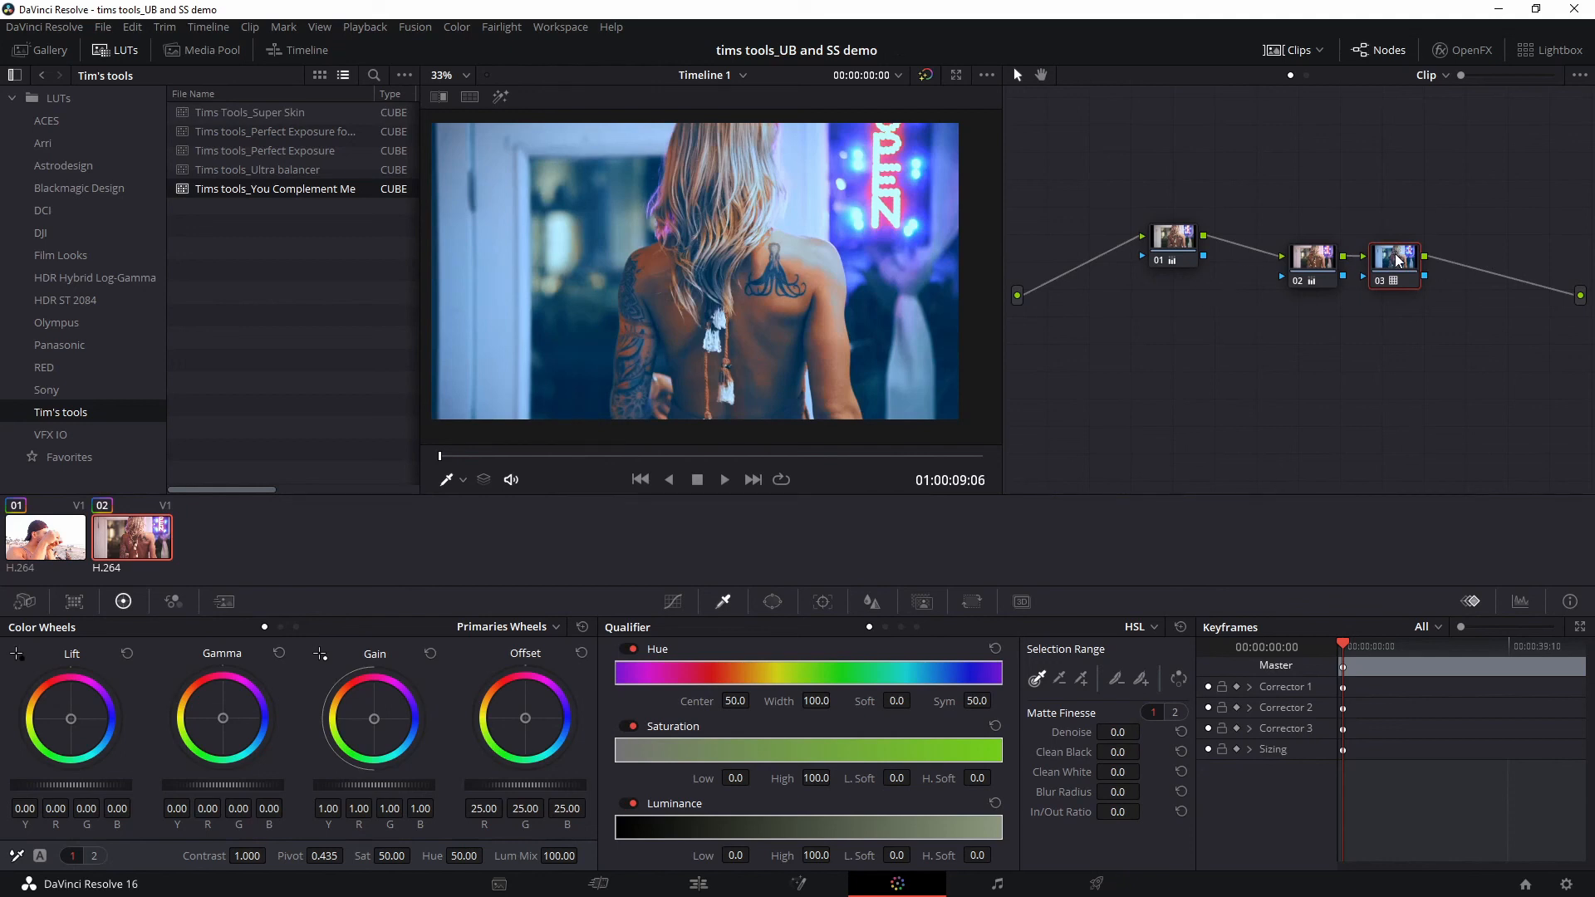
{"action": "left_click_drag", "start_coordinate": [1396, 260], "coordinate": [1432, 291]}
Shift node 03's Offset to red 27.09, green 24.73, blue 18.83 and play back a short stretch of the clip
{"action": "left_click_drag", "start_coordinate": [523, 718], "coordinate": [520, 716]}
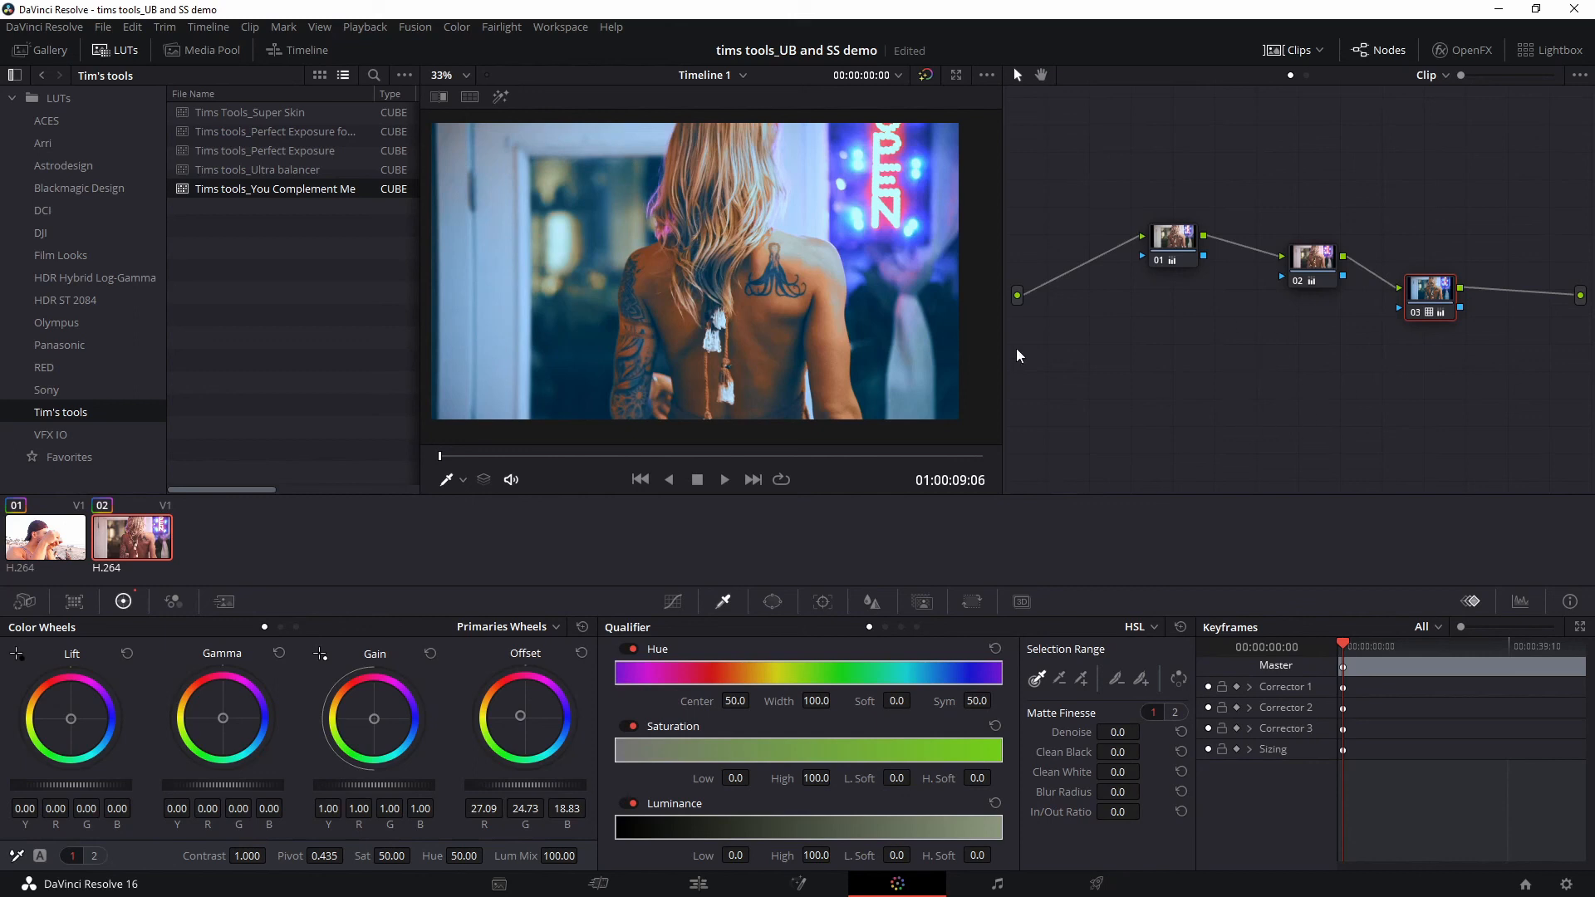
{"action": "key", "text": "space"}
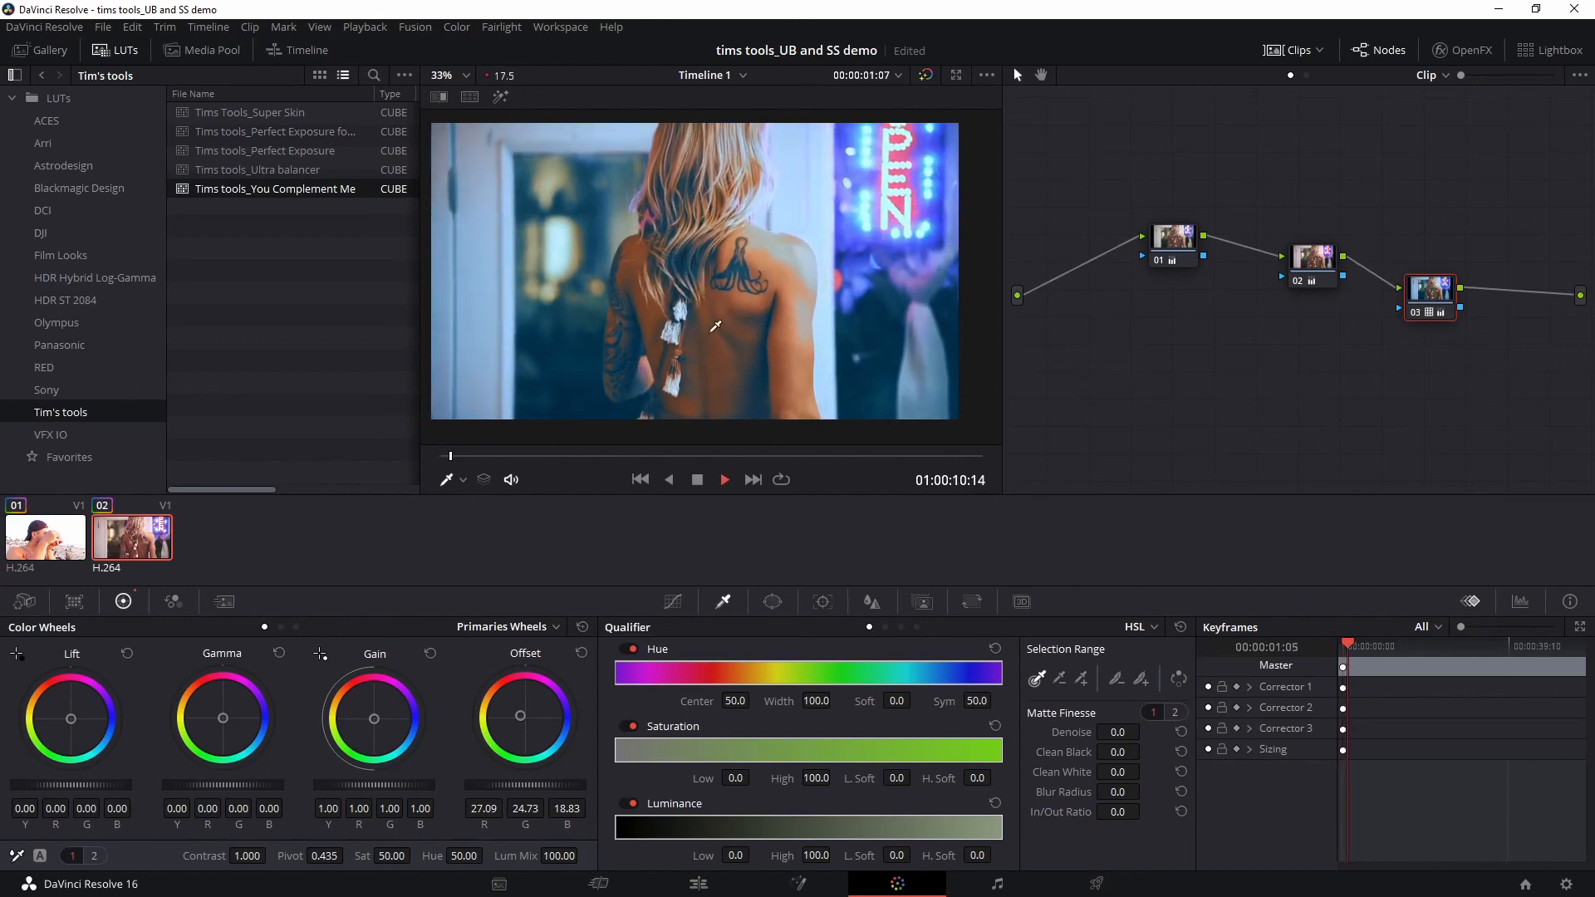
{"action": "key", "text": "space"}
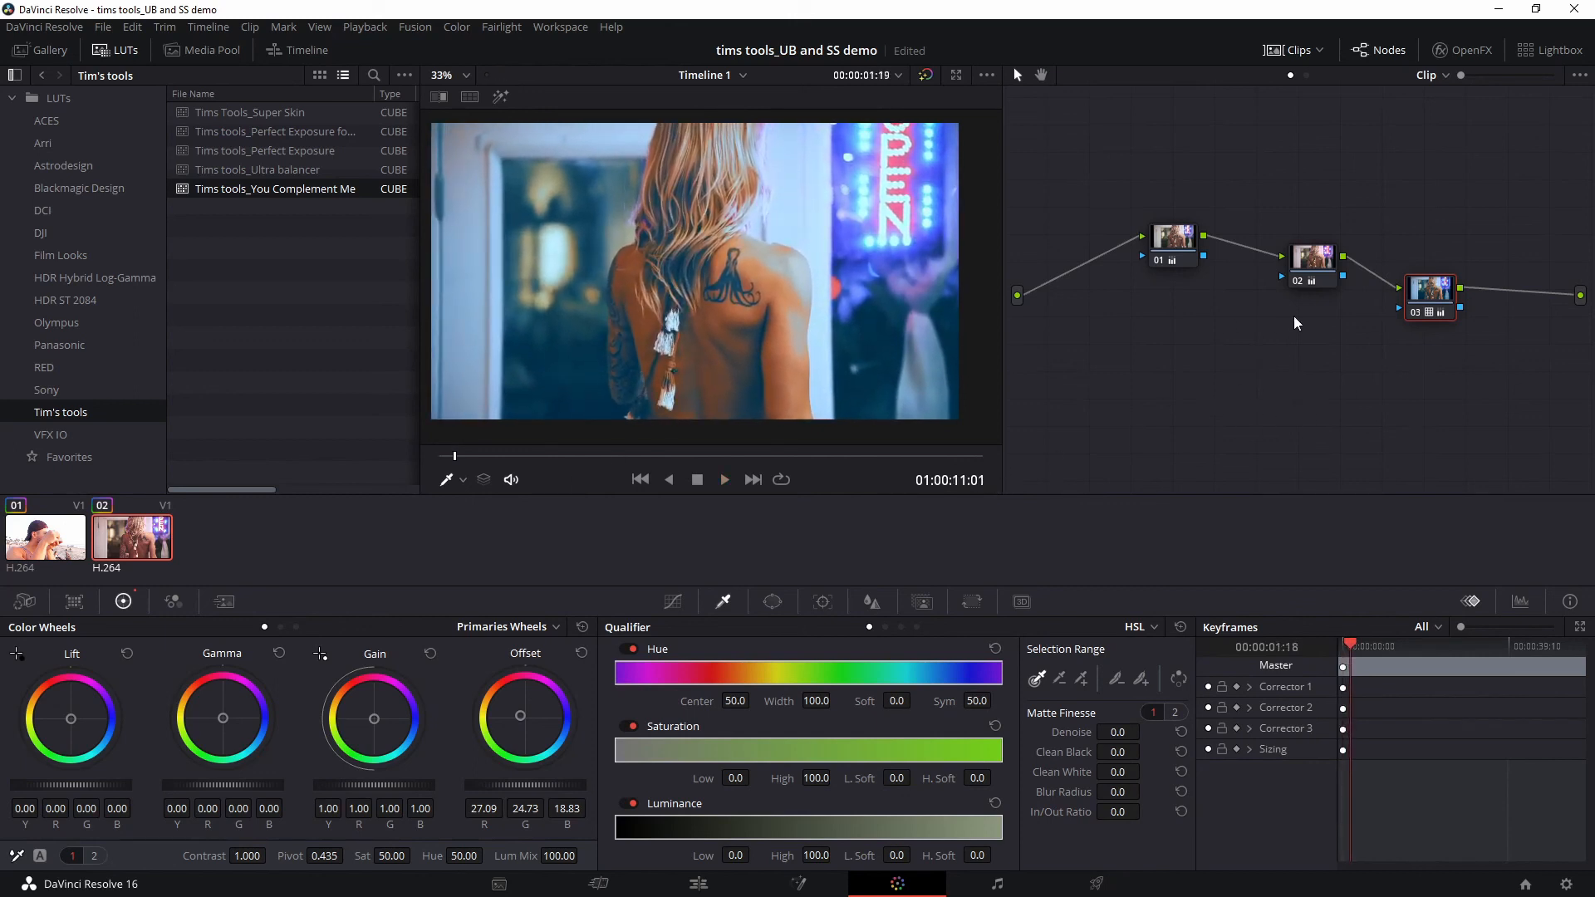